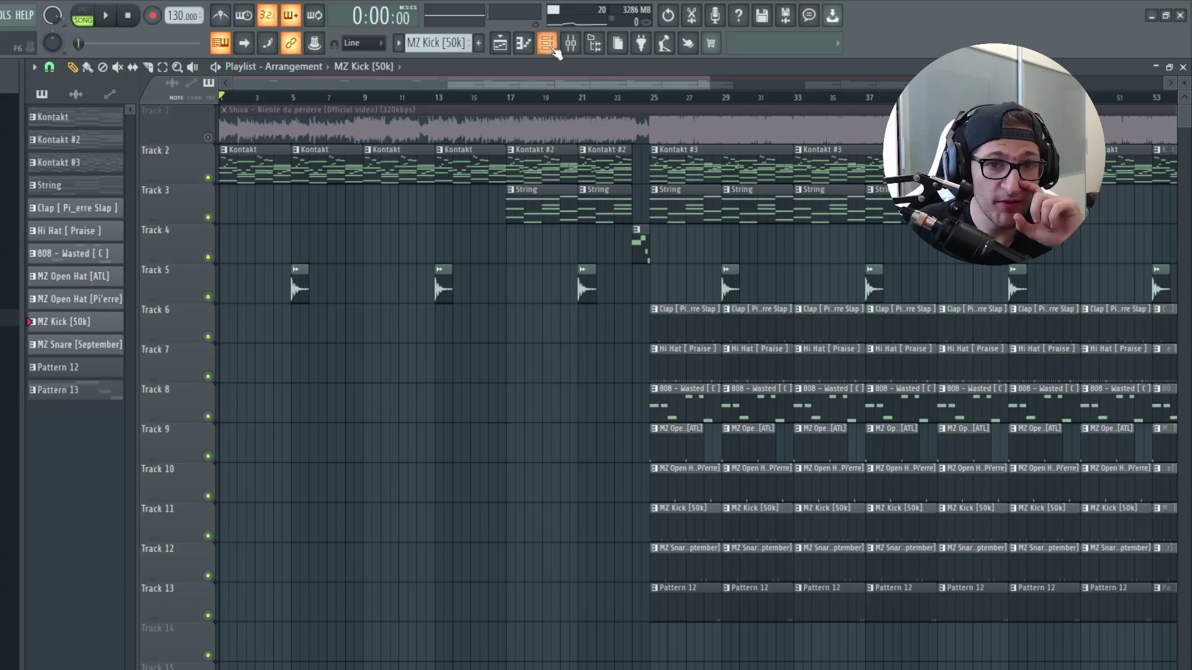
# Inspect the Kontakt channel's NOIRE Pure piano from the Channel Rack, and return to the playlist.
pyautogui.press('F6')
pyautogui.click(322, 135)
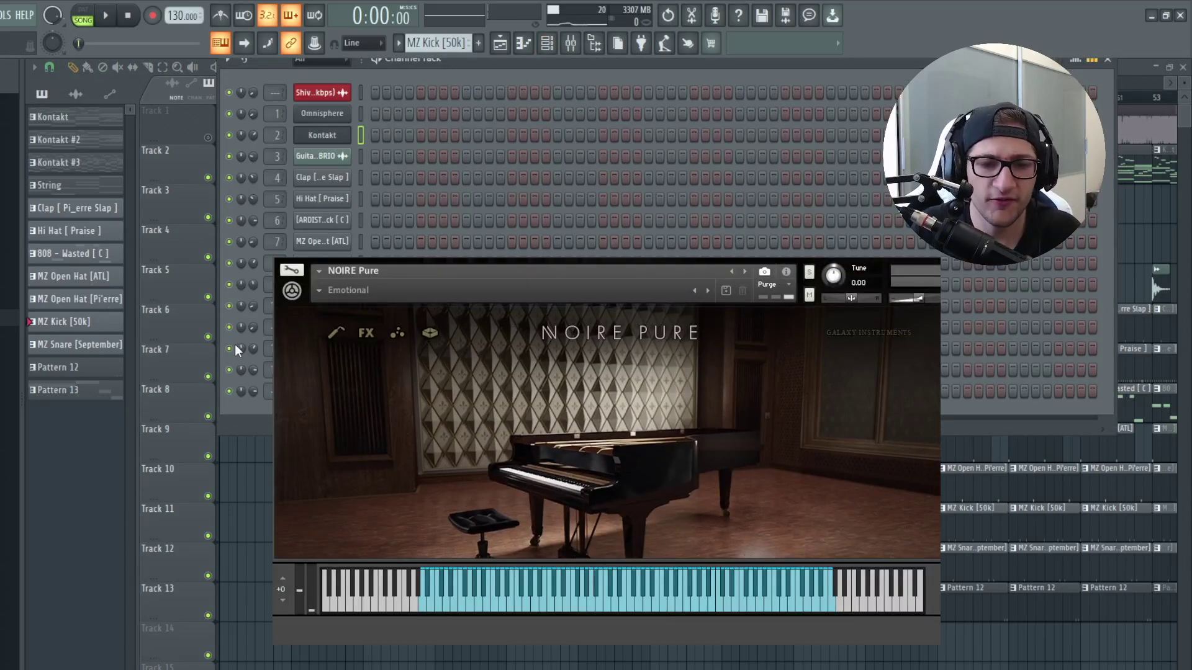
pyautogui.press('Escape')
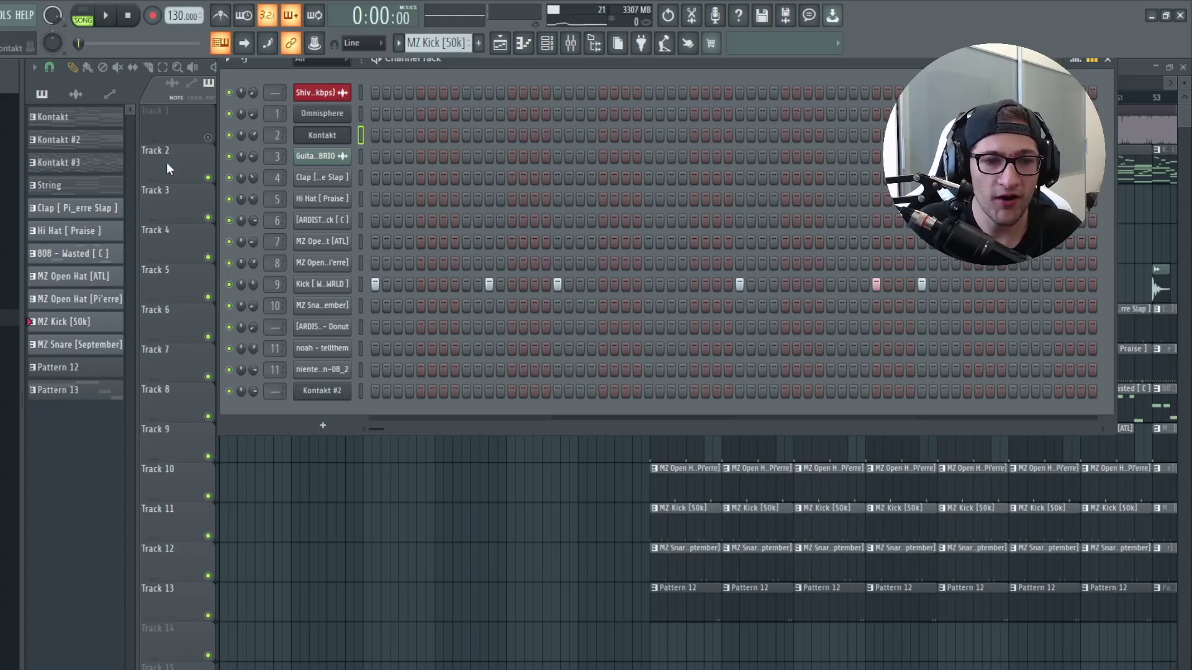
pyautogui.press('F6')
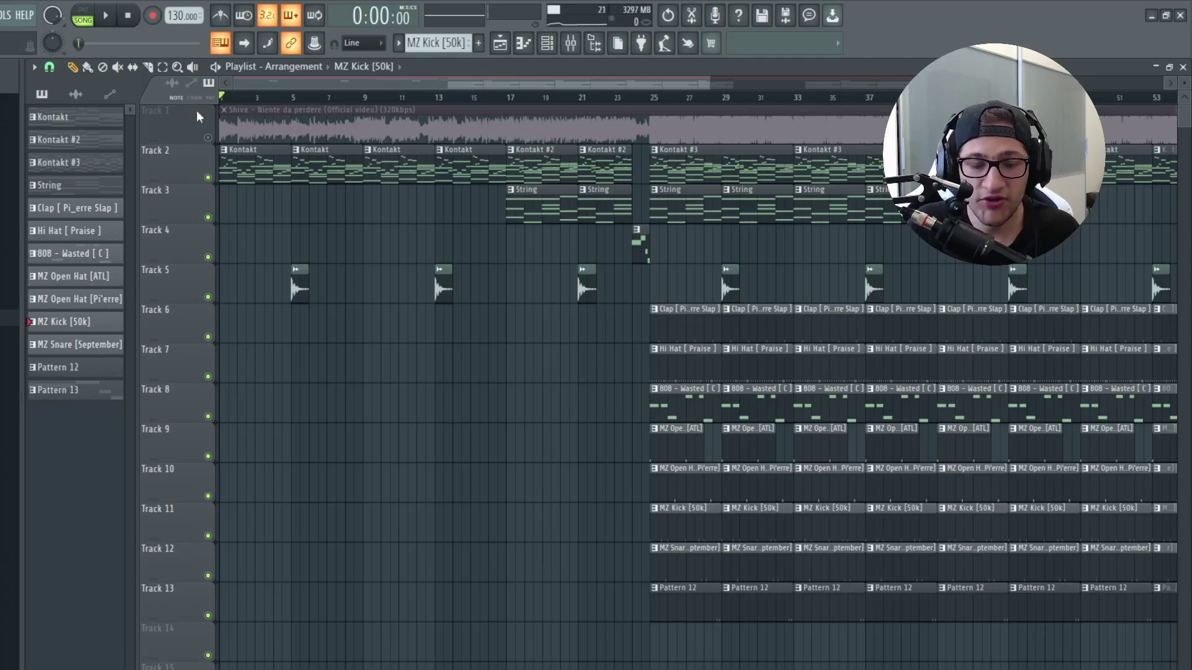
# Open the first Kontakt clip on Track 2 and audition the D maj, A maj and E maj chords in Scaler.
pyautogui.doubleClick(234, 166)
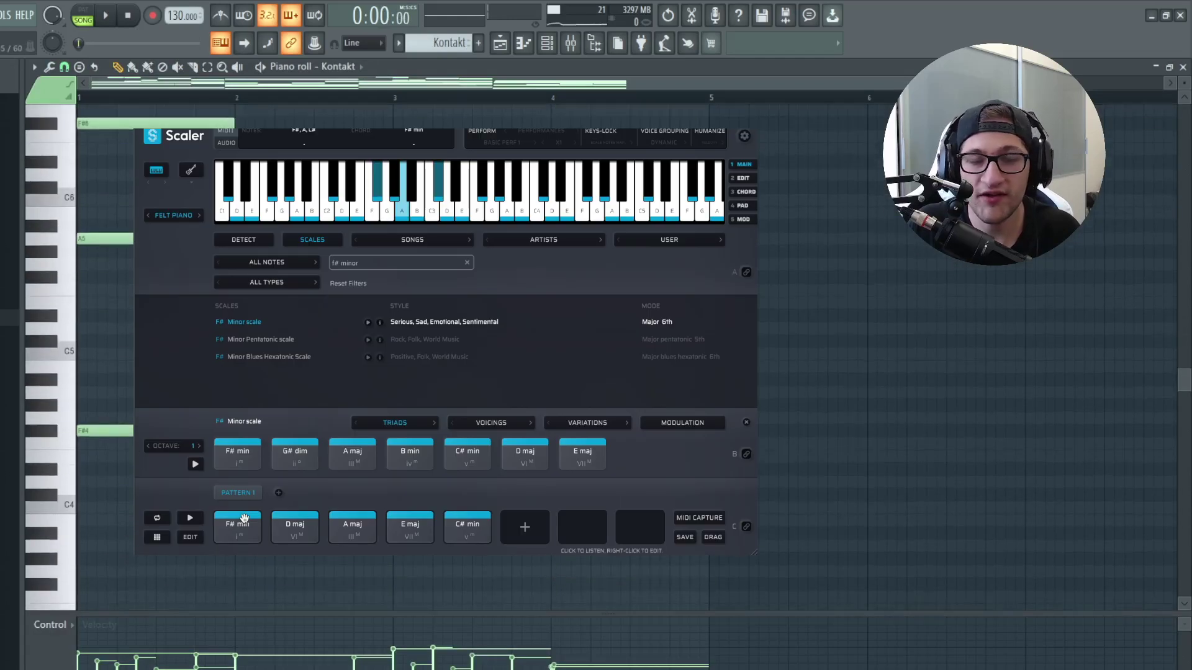
pyautogui.click(301, 523)
pyautogui.click(352, 525)
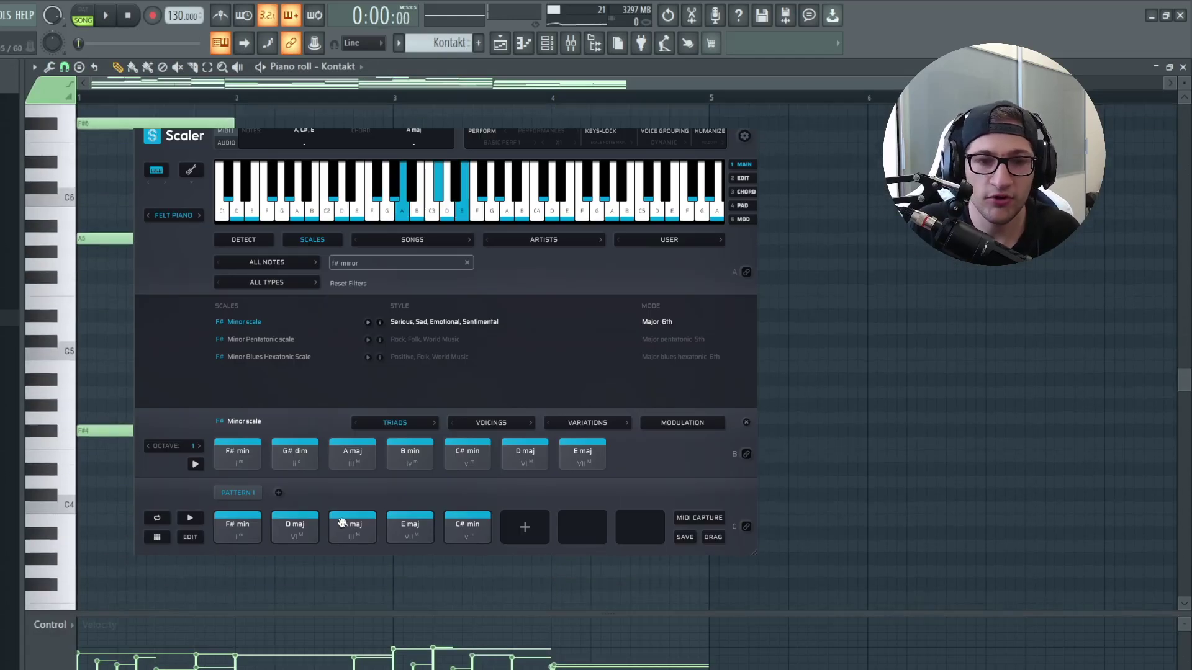
pyautogui.click(399, 524)
pyautogui.press('Escape')
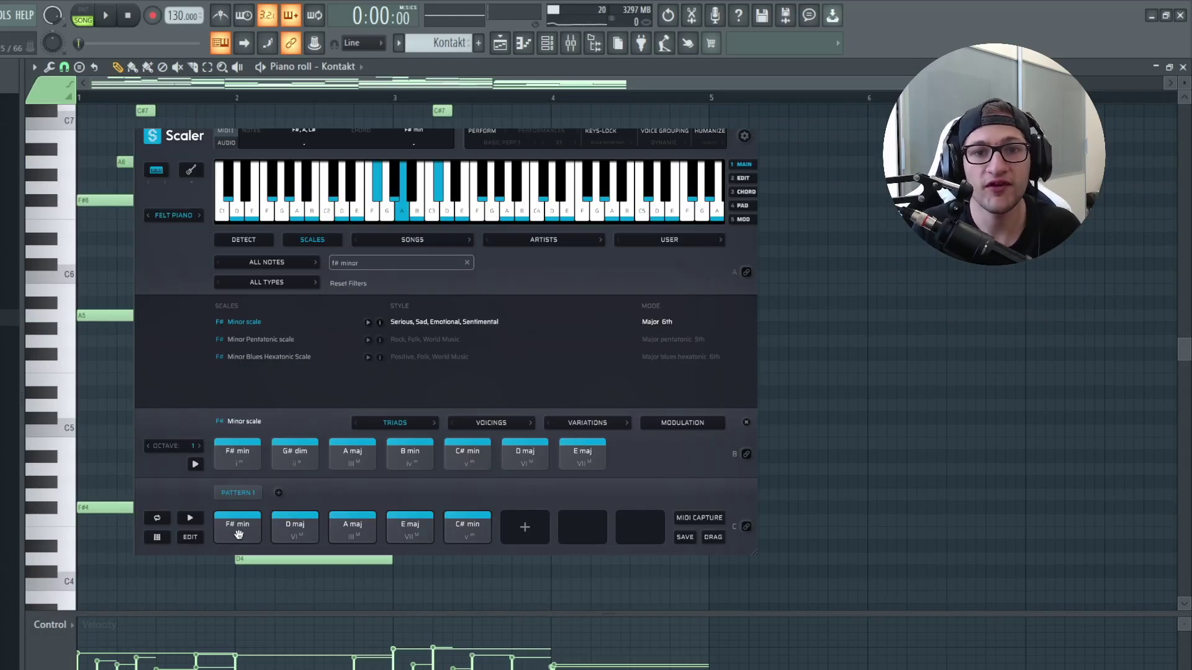
# Audition the D maj, A maj and C# min chords in Scaler, and play the Kontakt pattern's melody.
pyautogui.click(298, 527)
pyautogui.click(348, 526)
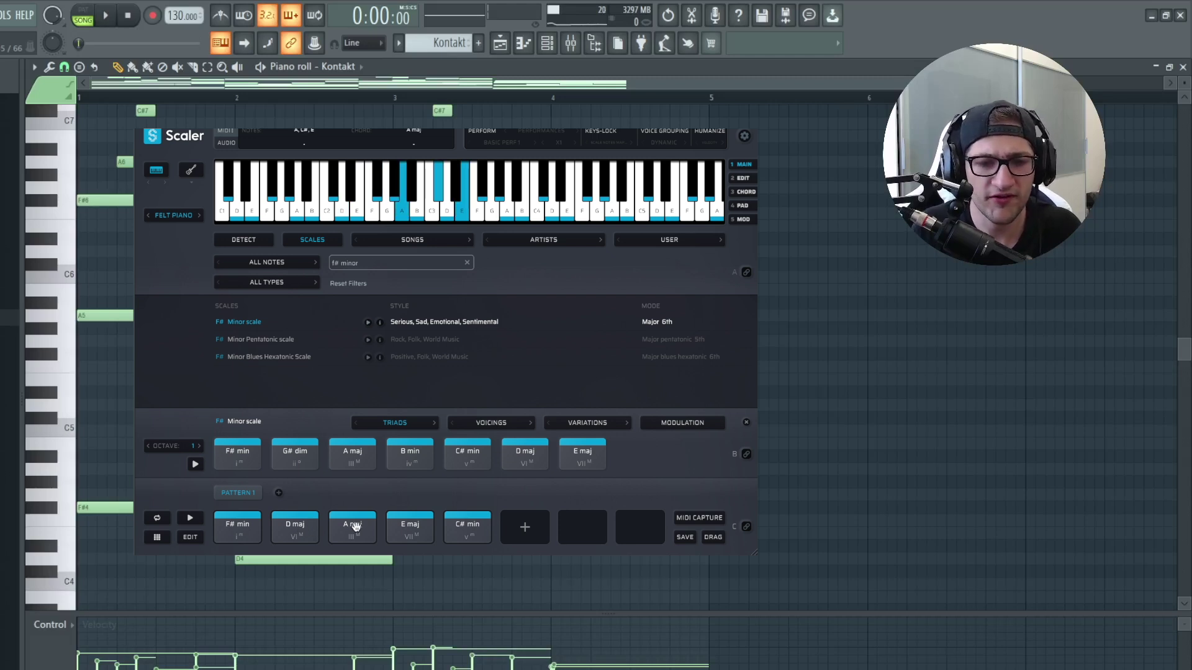
pyautogui.click(458, 528)
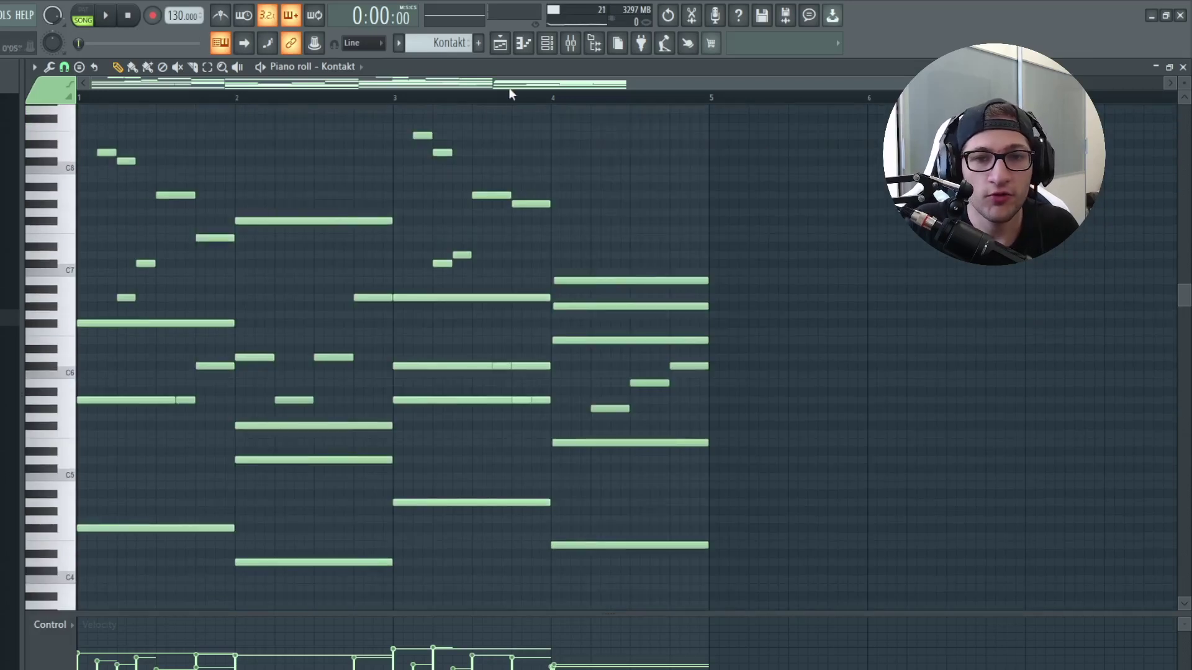
pyautogui.press('space')
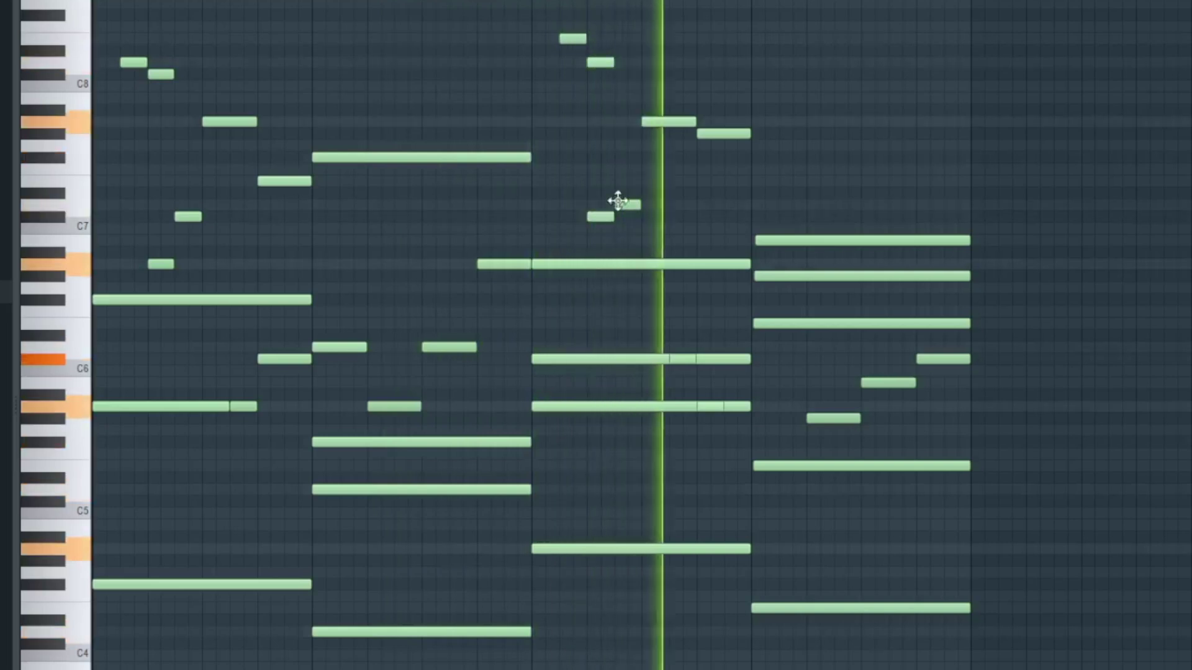
pyautogui.press('space')
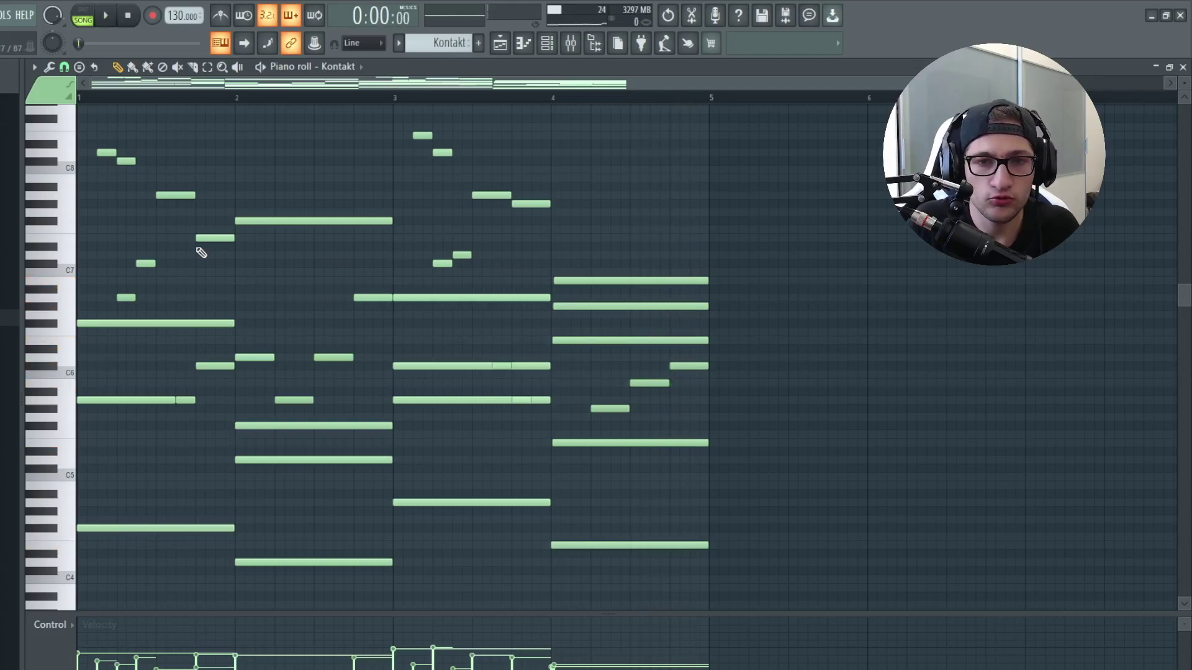
# Examine the reverb effect on the Omnisphere mixer track, and return to the playlist.
pyautogui.press('F9')
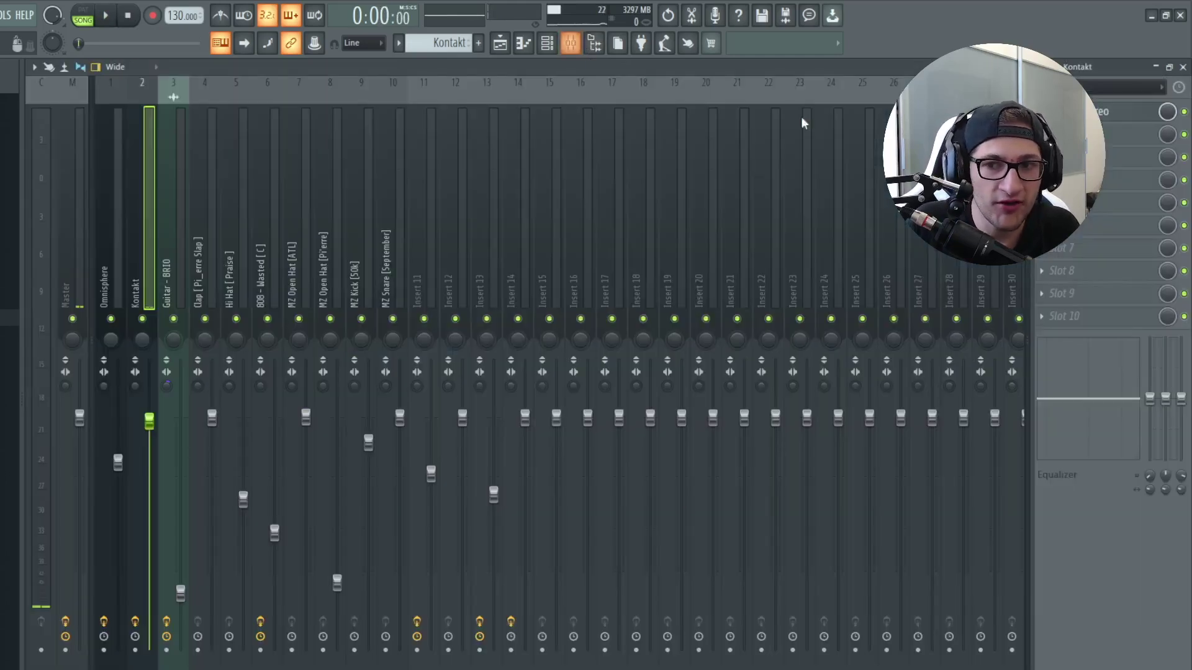
pyautogui.click(108, 214)
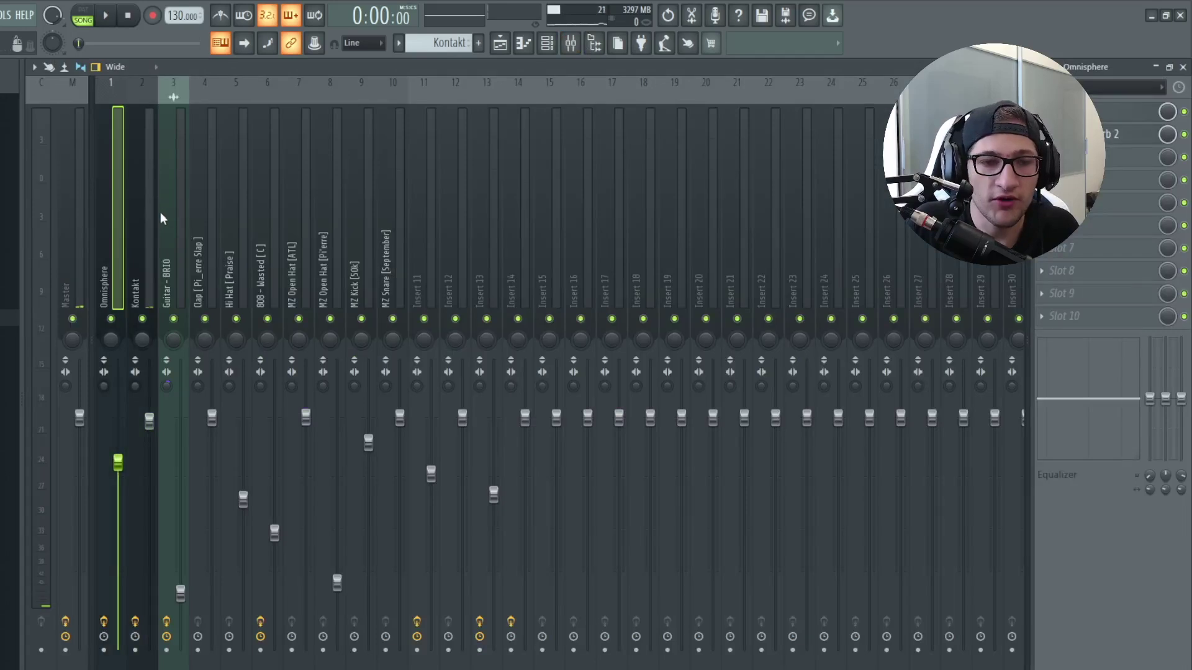
pyautogui.click(1118, 134)
pyautogui.click(1117, 134)
pyautogui.click(547, 42)
pyautogui.click(499, 43)
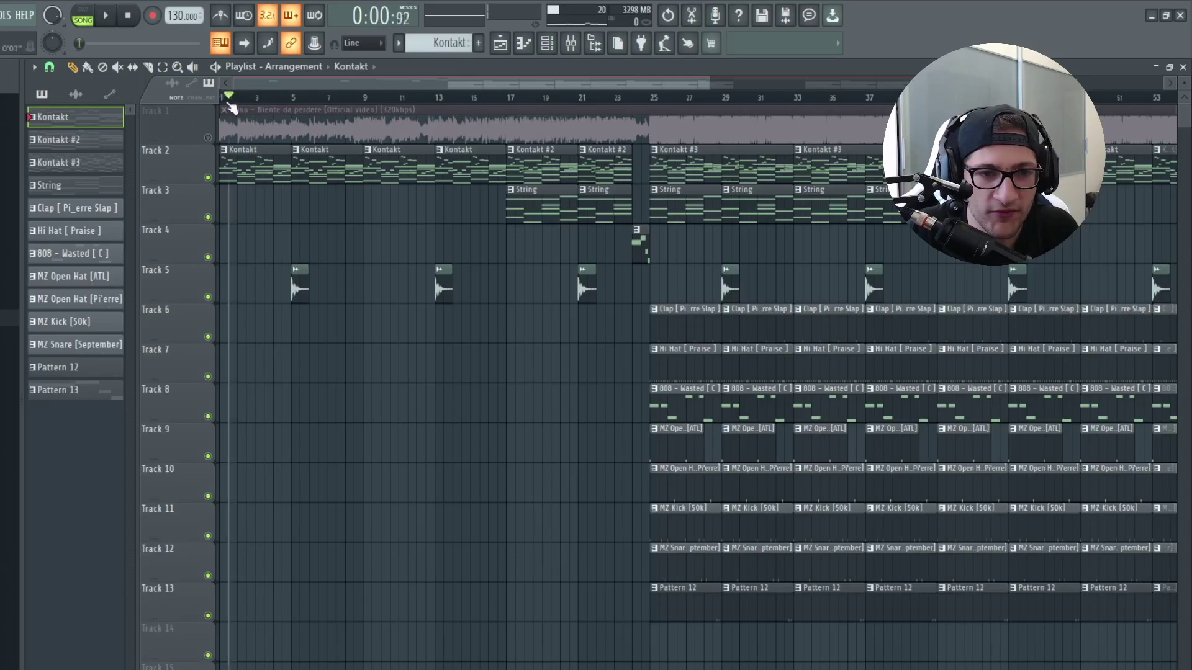
# Open the Kontakt pattern's notes and select bar 1's upper melody notes, and the opening D8 on its own, to examine them.
pyautogui.press('F7')
pyautogui.scroll(-10, 751, 229)
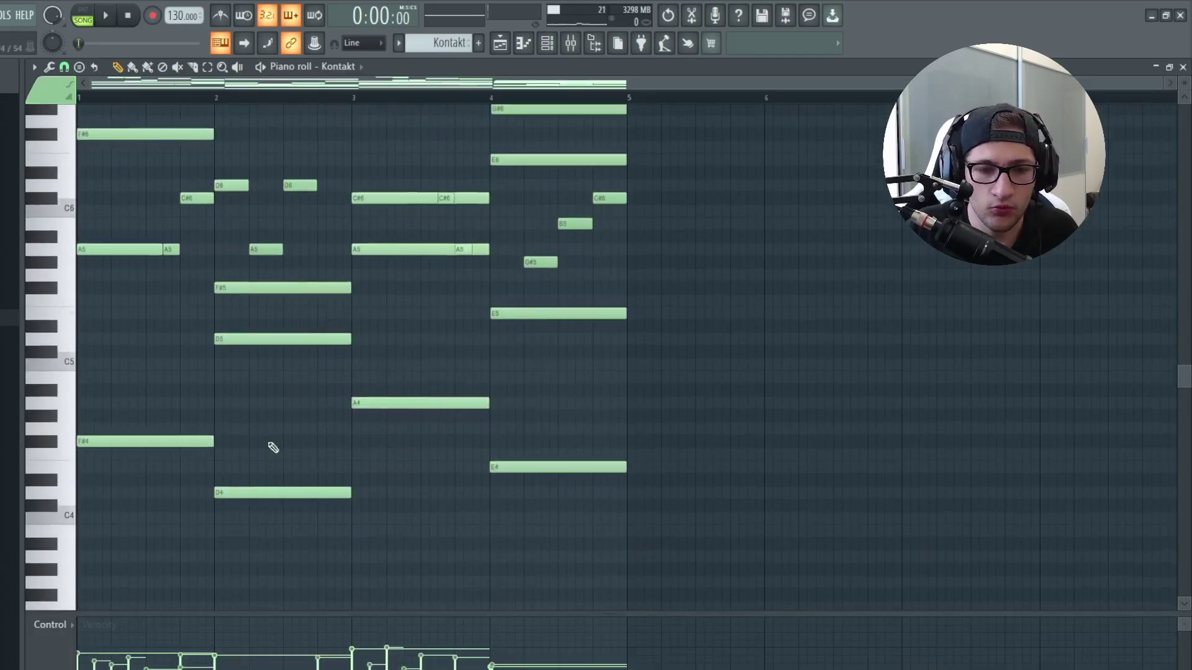
pyautogui.scroll(4, 315, 266)
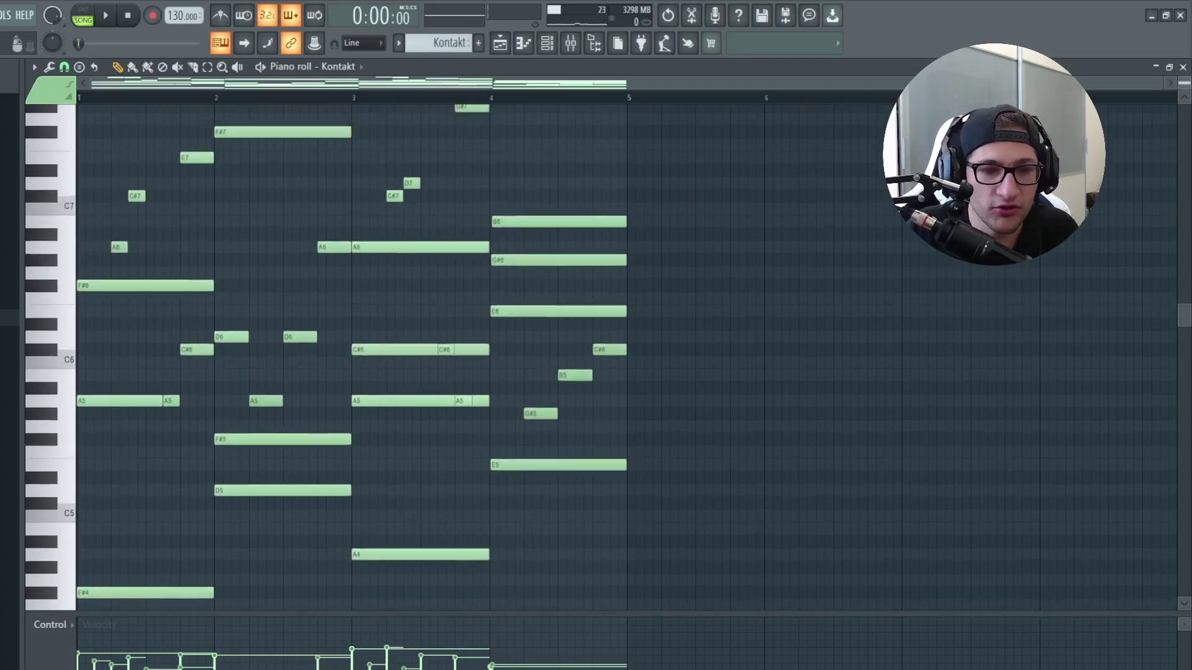
pyautogui.click(208, 67)
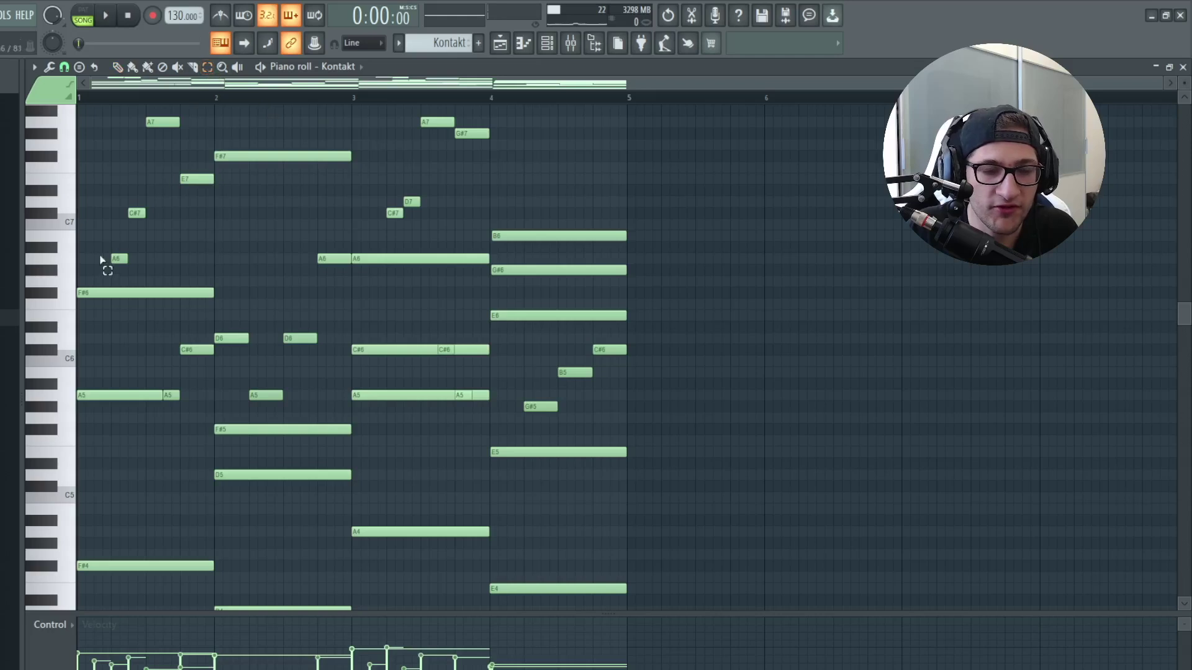
pyautogui.scroll(4, 94, 273)
pyautogui.moveTo(82, 170); pyautogui.dragTo(184, 413)
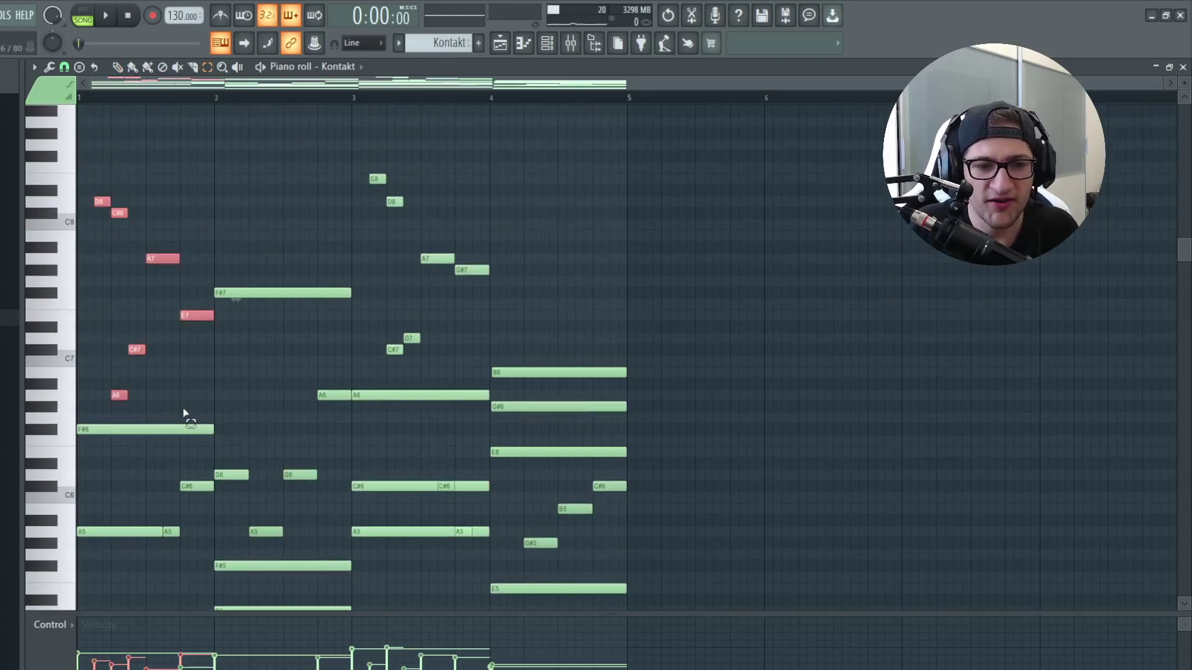
pyautogui.click(112, 186)
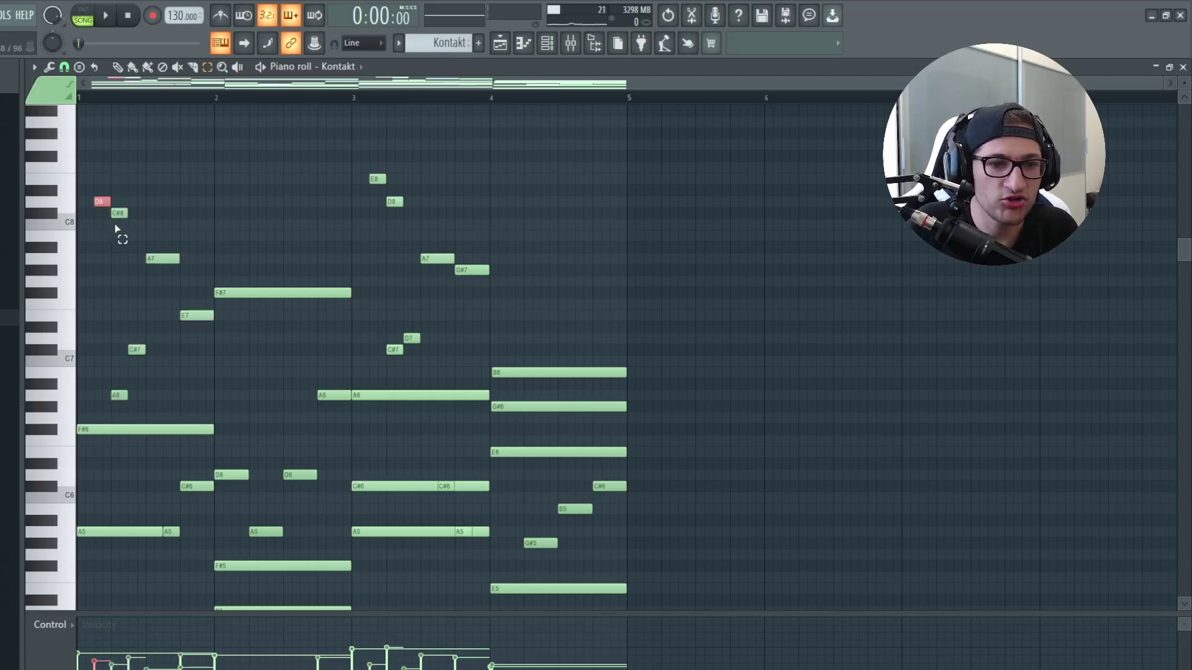
pyautogui.scroll(-5, 108, 329)
# Draw bar-long A4 and C#5 notes above the F#4 in bar 1 to form an F# minor chord.
pyautogui.click(117, 66)
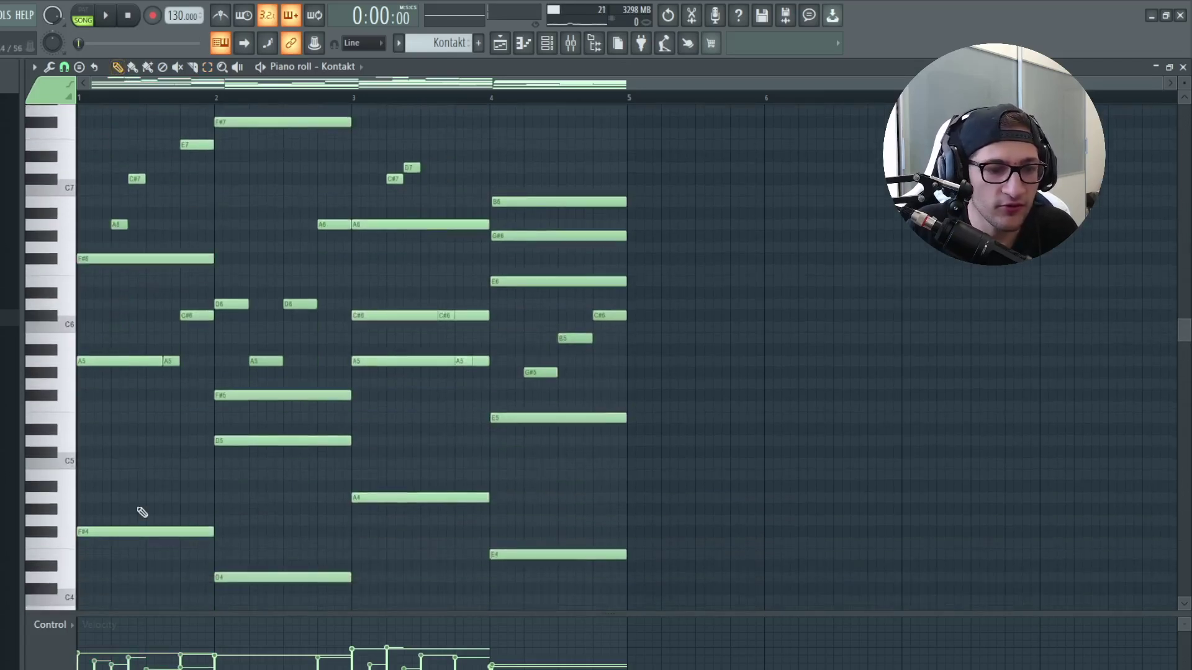
pyautogui.click(90, 497)
pyautogui.click(90, 452)
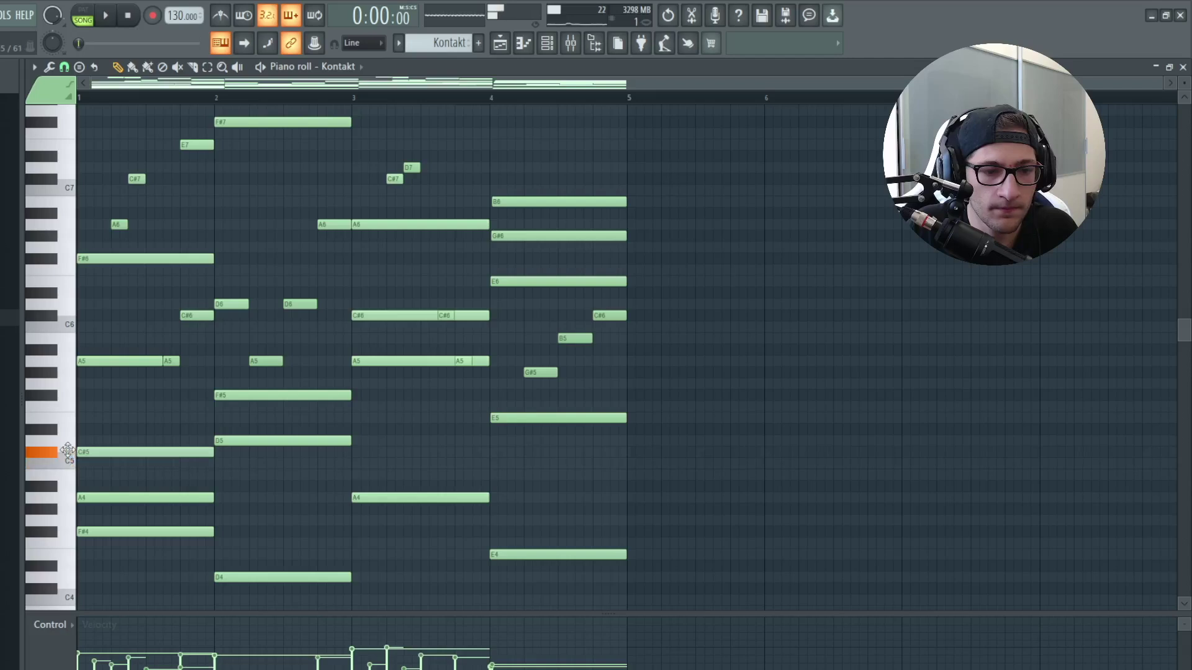
# Select bar 1's A6, C#7 and E7 melody notes one by one to compare them with the chord below.
pyautogui.click(207, 66)
pyautogui.scroll(3, 114, 258)
pyautogui.moveTo(83, 244); pyautogui.dragTo(147, 409)
pyautogui.click(119, 327)
pyautogui.click(136, 282)
pyautogui.click(195, 247)
pyautogui.scroll(-3, 116, 451)
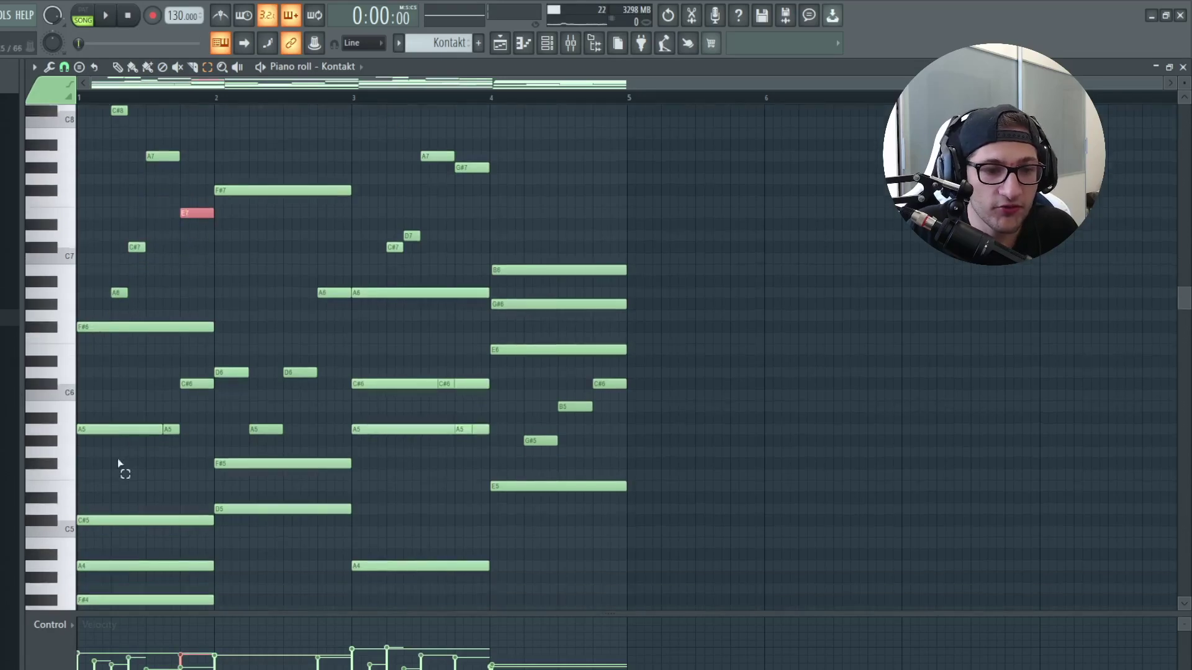
pyautogui.scroll(-3, 112, 452)
pyautogui.click(117, 67)
pyautogui.scroll(6, 122, 205)
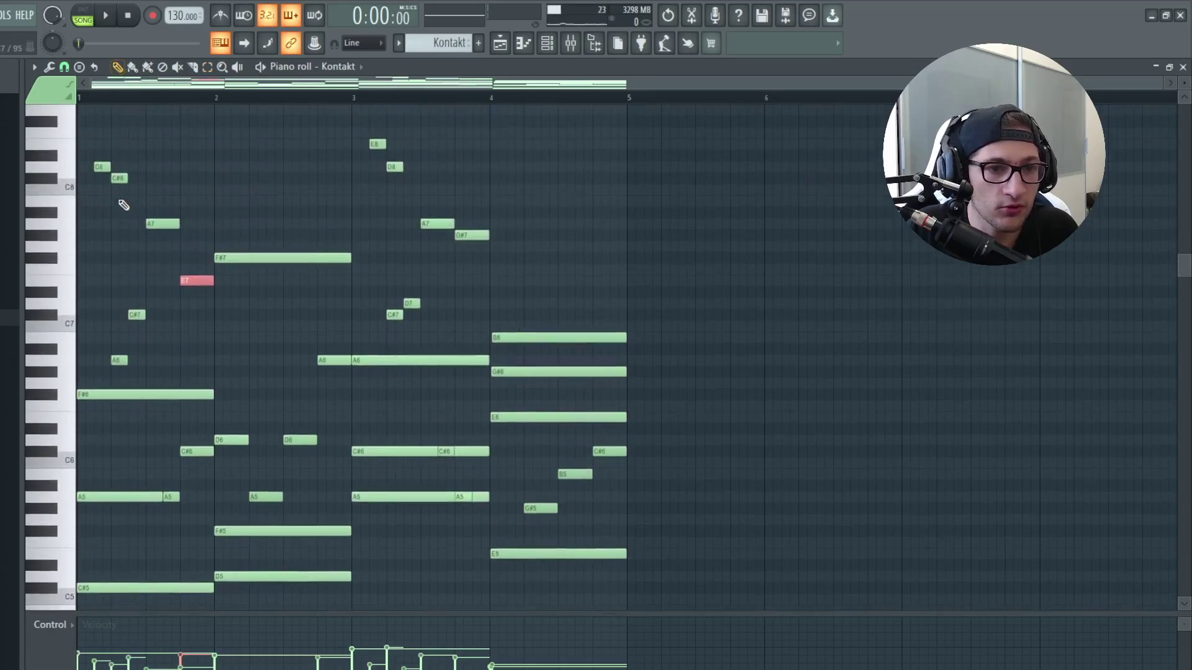
pyautogui.scroll(-5, 127, 249)
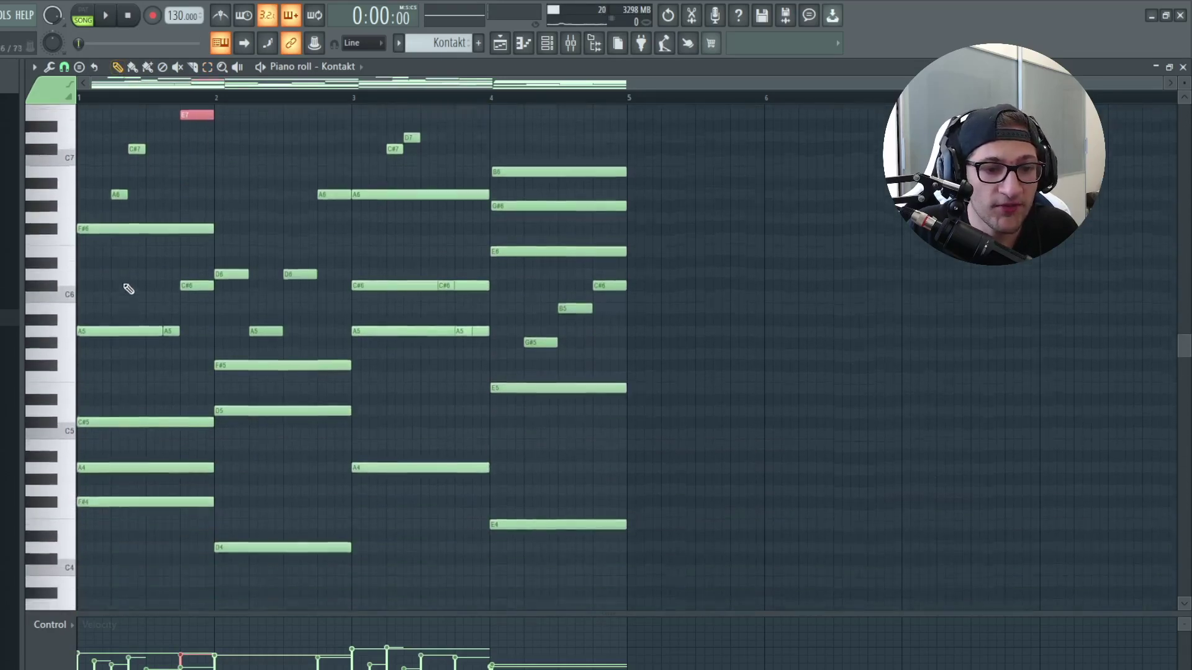
# Raise the long C#5 note in bar 1 to D5.
pyautogui.press('e')
pyautogui.click(106, 420)
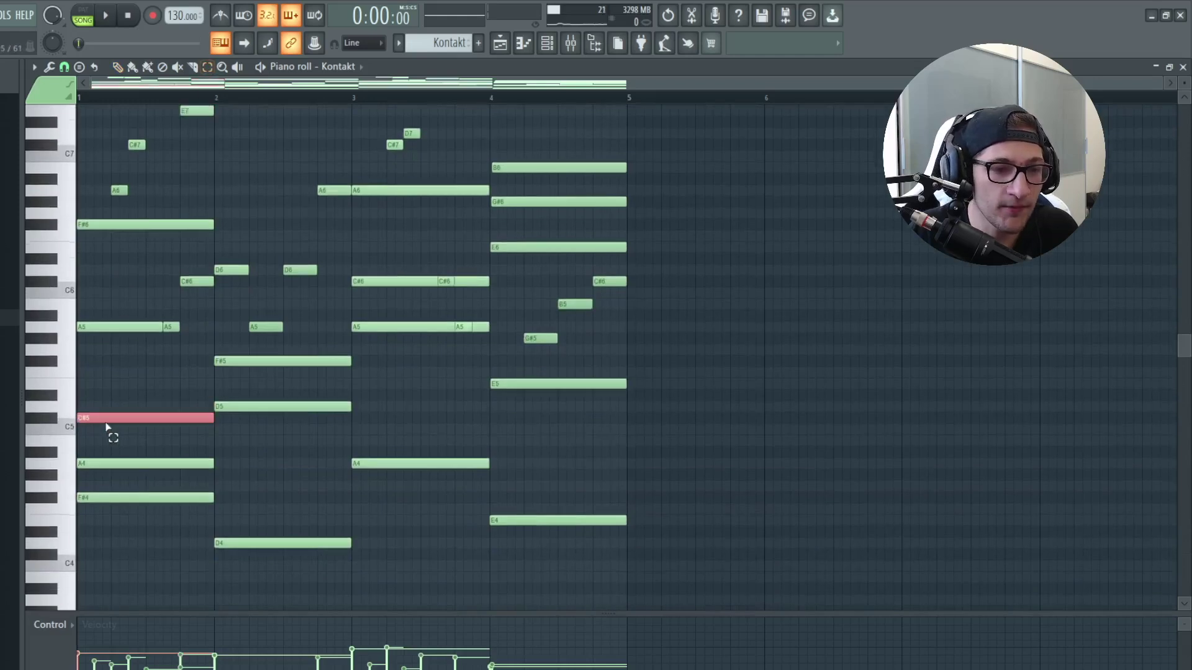
pyautogui.hotkey('shift', 'Up')
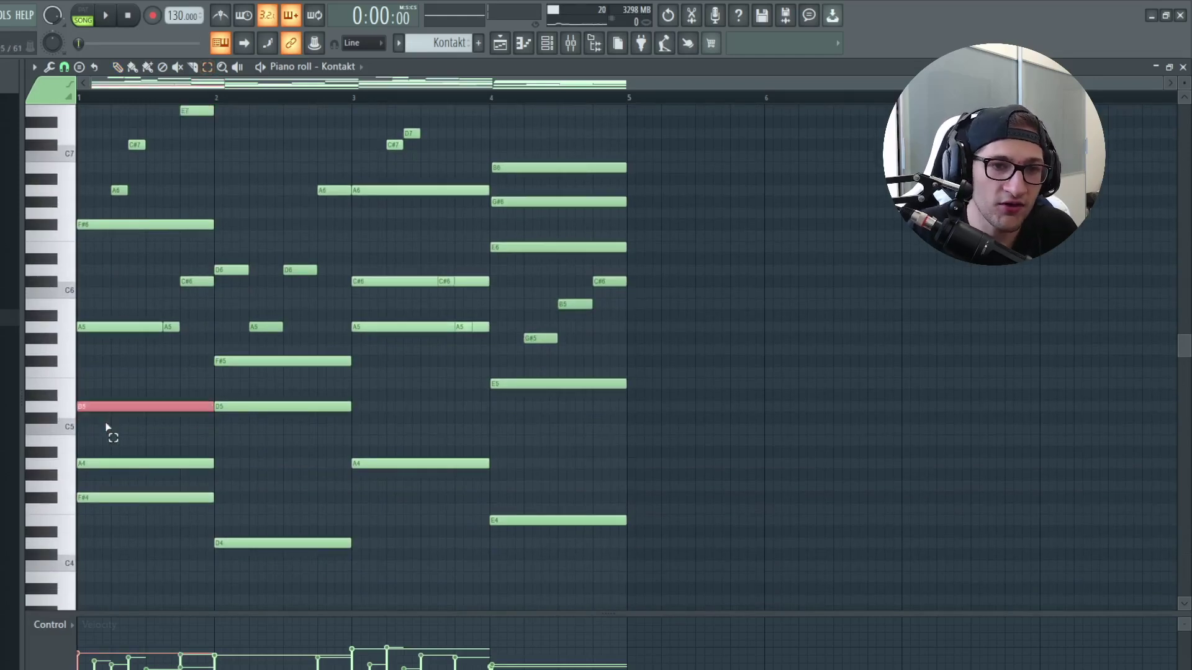
# Delete the added D5 and A4 chord notes from bar 1.
pyautogui.click(118, 67)
pyautogui.rightClick(124, 406)
pyautogui.rightClick(124, 463)
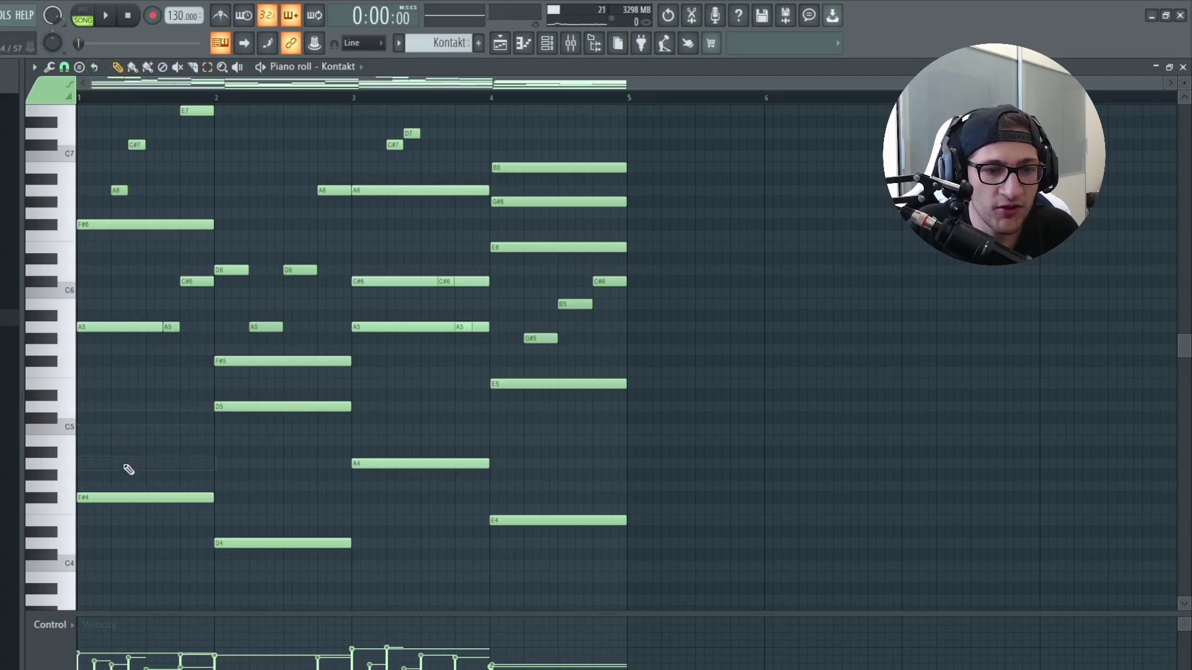
# Play bar 1 of the Kontakt pattern to hear the melody over its bass note, and stop playback.
pyautogui.scroll(2, 128, 399)
pyautogui.press('space')
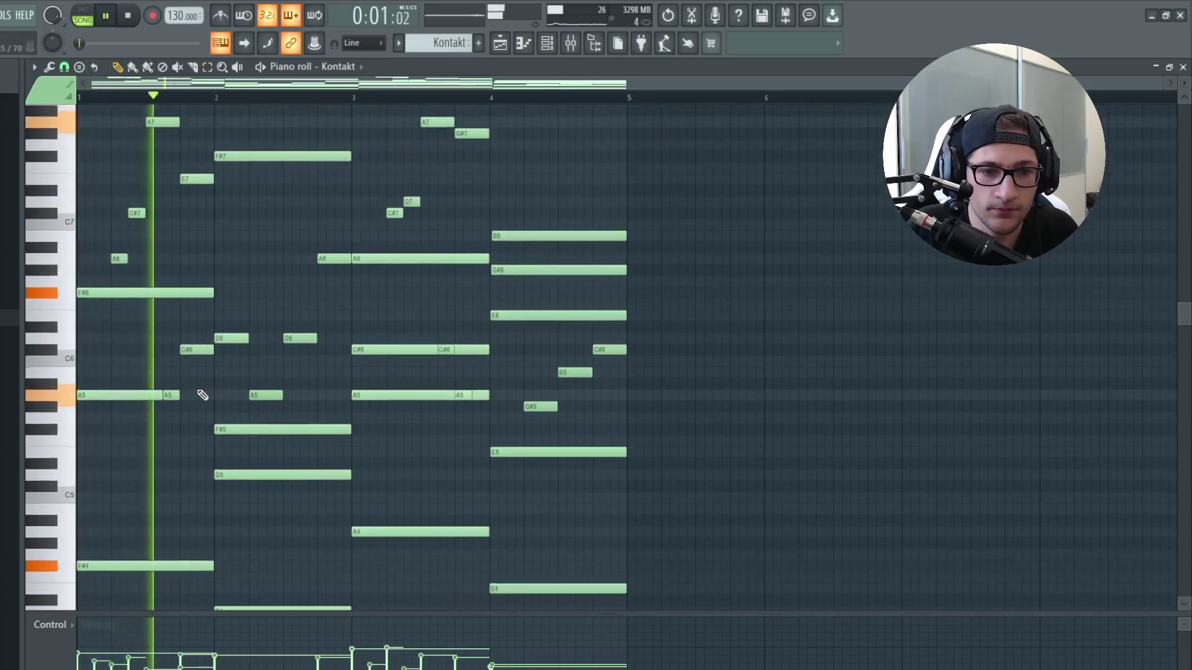
pyautogui.scroll(-1, 202, 396)
pyautogui.press('space')
# Draw bar-long F#4 and A4 notes above the D4 in bar 2 to form a D major chord.
pyautogui.scroll(-1, 225, 537)
pyautogui.click(219, 497)
pyautogui.click(215, 464)
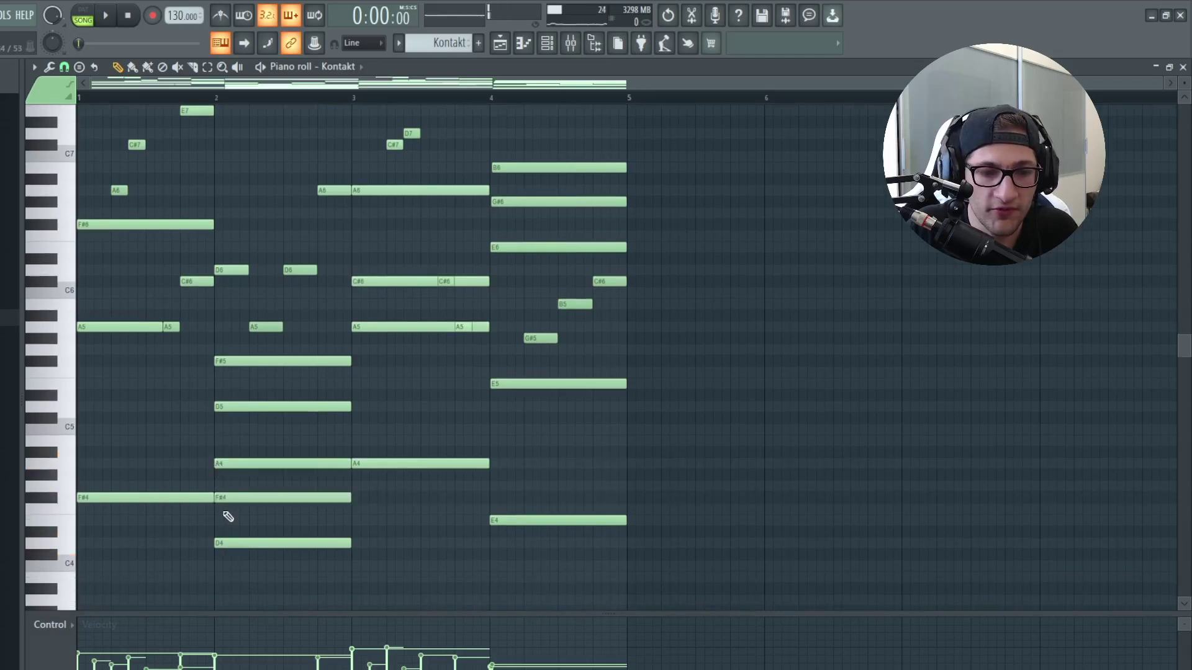
# Select bar 2's F#5, D6, A5 and F#7 notes to compare them with the D major chord.
pyautogui.moveTo(229, 353)
pyautogui.mouseDown()
pyautogui.moveTo(235, 437)
pyautogui.moveTo(226, 375)
pyautogui.mouseUp()
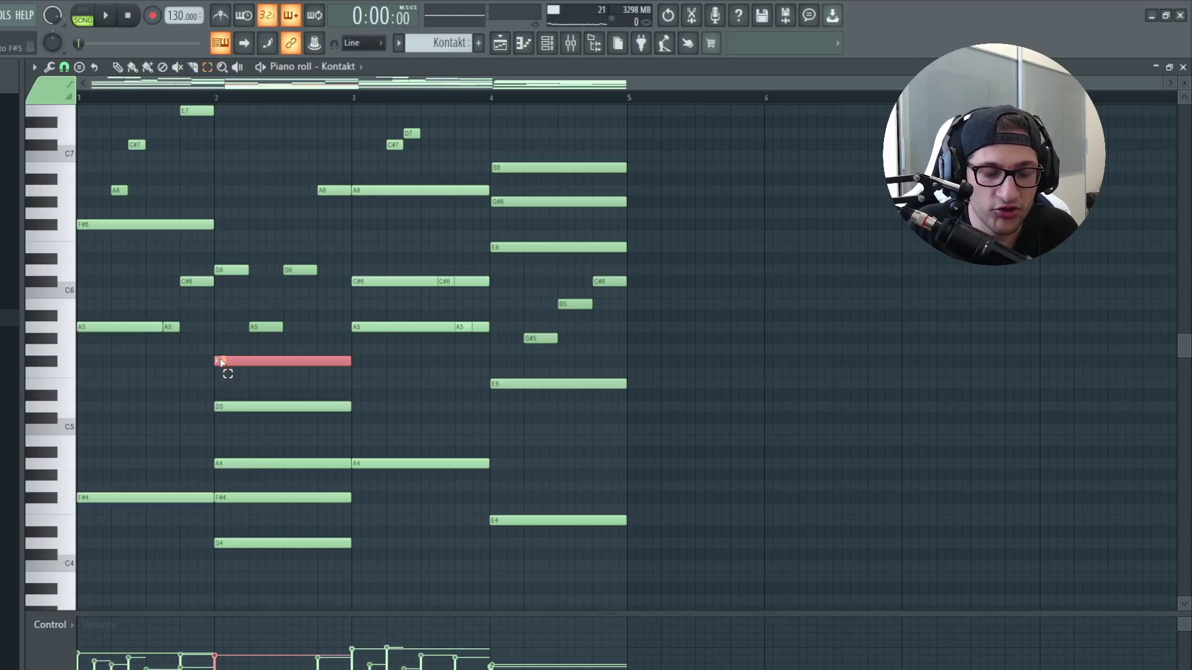
pyautogui.scroll(1, 230, 371)
pyautogui.moveTo(221, 324); pyautogui.dragTo(328, 408)
pyautogui.click(237, 337)
pyautogui.scroll(-1, 237, 337)
pyautogui.click(261, 395)
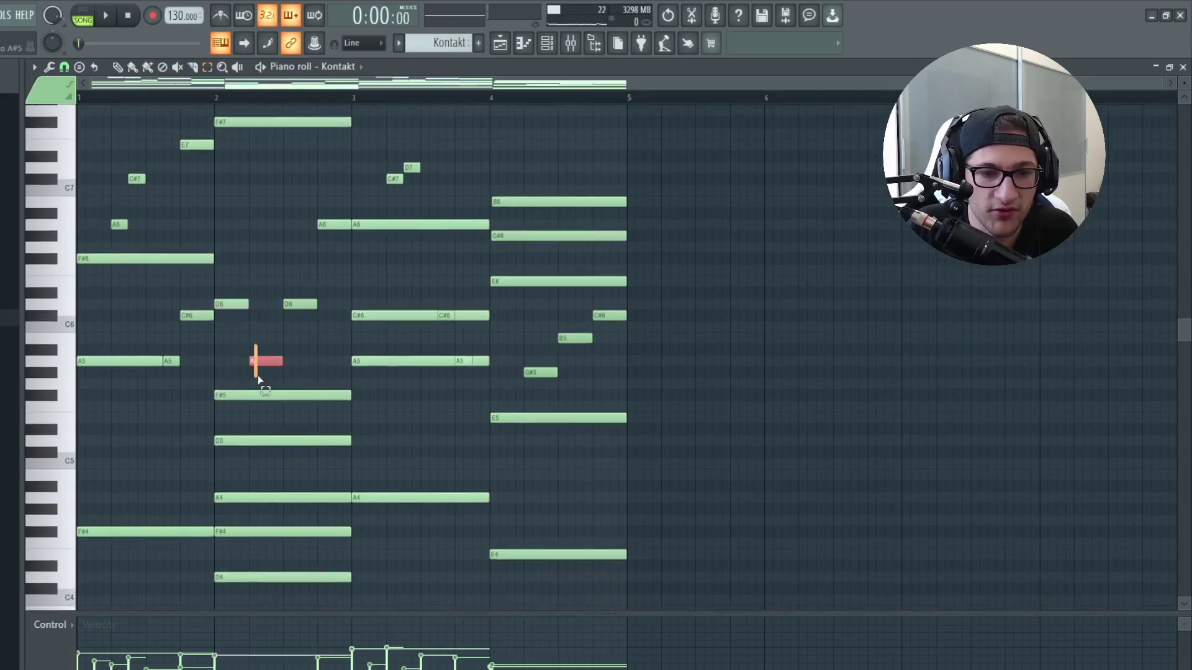
pyautogui.click(319, 257)
pyautogui.scroll(1, 322, 267)
pyautogui.scroll(2, 291, 249)
pyautogui.click(260, 245)
pyautogui.scroll(1, 239, 240)
pyautogui.scroll(-1, 228, 354)
# Delete the added F#4 and A4 chord notes from bar 2.
pyautogui.scroll(-8, 236, 373)
pyautogui.moveTo(240, 445); pyautogui.dragTo(253, 469)
pyautogui.press('Delete')
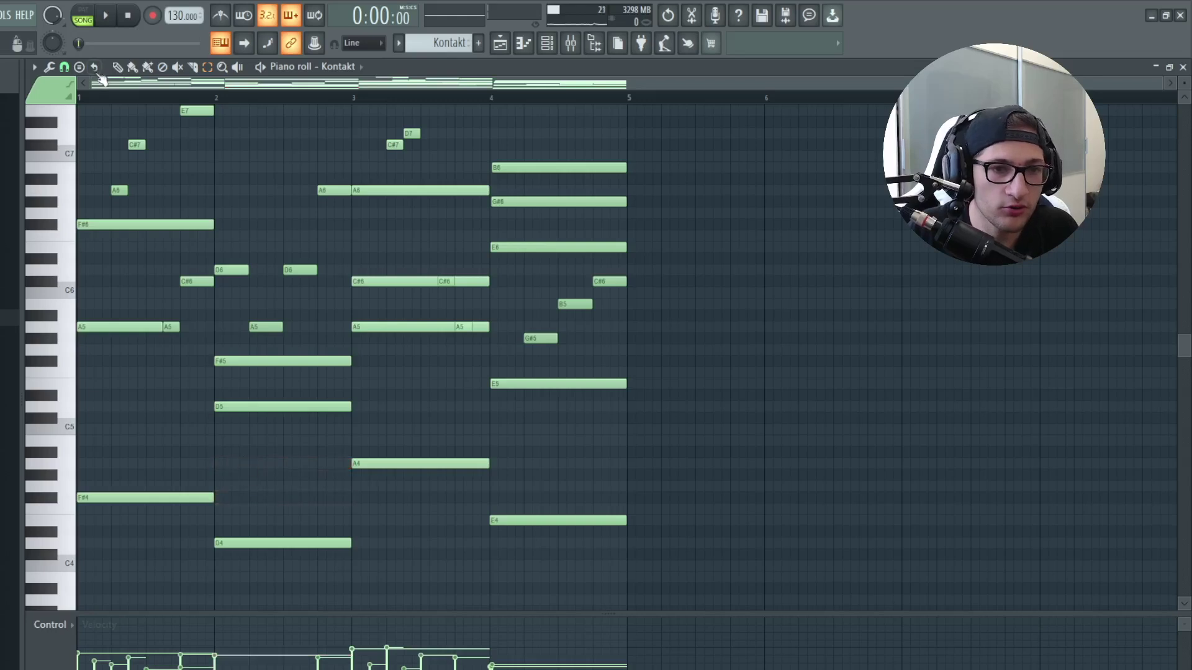
# Play the Kontakt pattern from the start of bar 2 and stop playback.
pyautogui.scroll(3, 227, 106)
pyautogui.click(222, 98)
pyautogui.press('space')
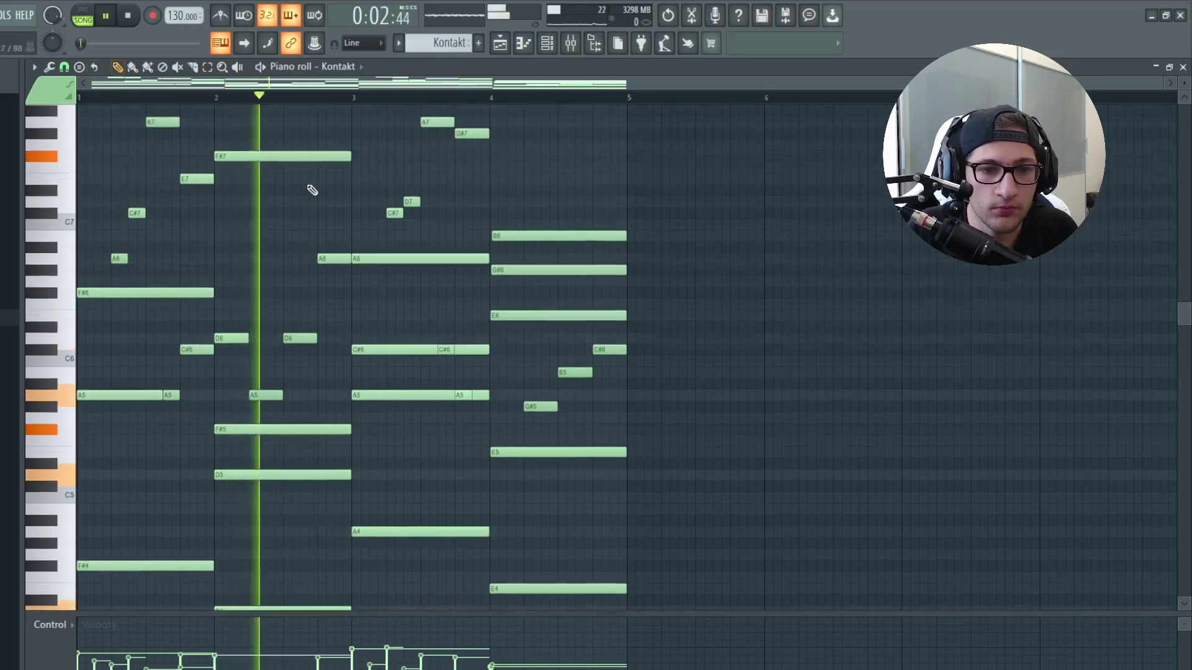
pyautogui.scroll(3, 308, 186)
pyautogui.press('space')
# Draw bar-long C#5 and E5 notes above the A4 in bar 3 to form an A major chord.
pyautogui.scroll(-3, 342, 564)
pyautogui.keyDown('ctrl'); pyautogui.scroll(2, 342, 564); pyautogui.keyUp('ctrl')
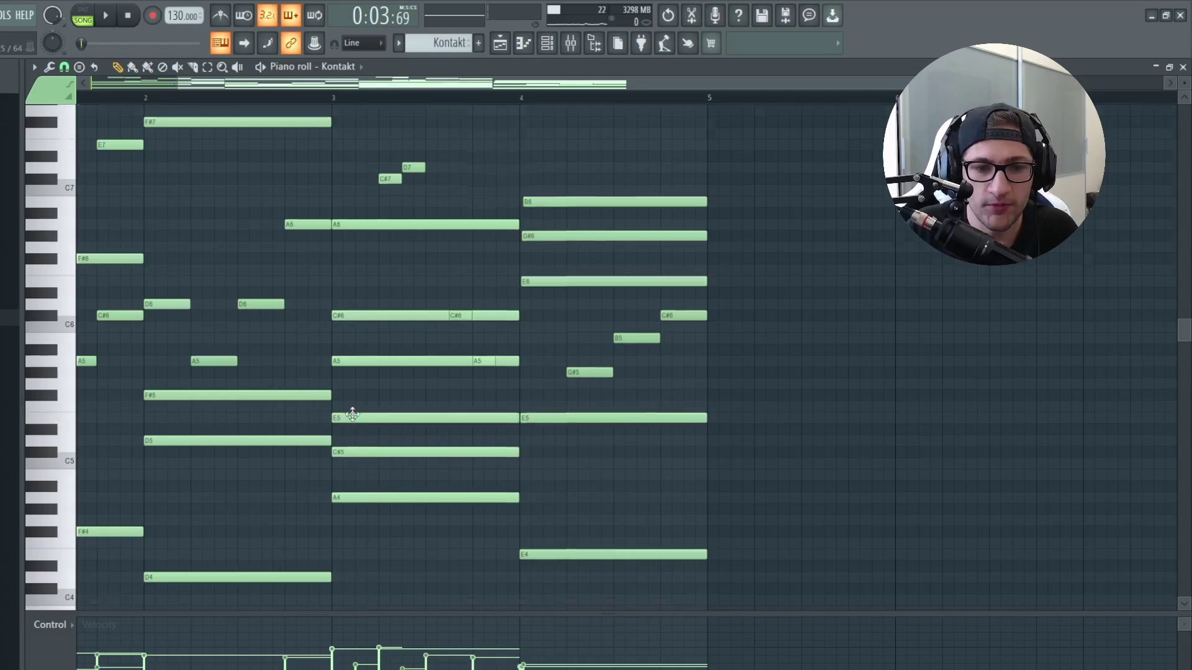
pyautogui.scroll(1, 351, 419)
pyautogui.scroll(3, 353, 345)
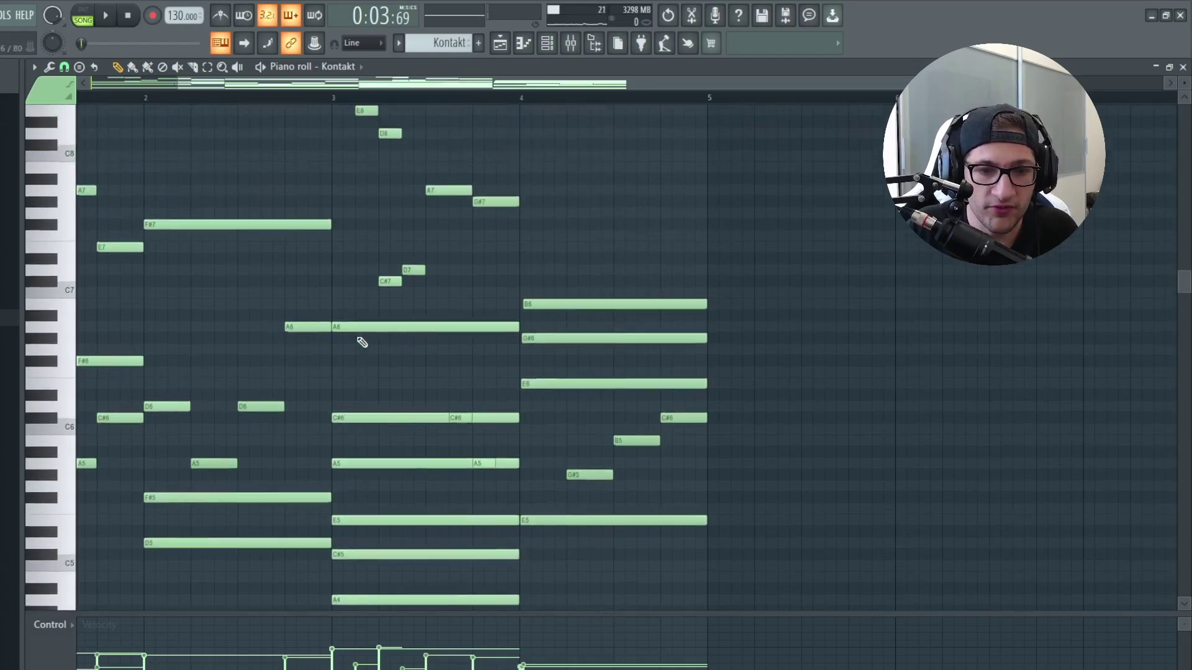
pyautogui.scroll(-3, 346, 501)
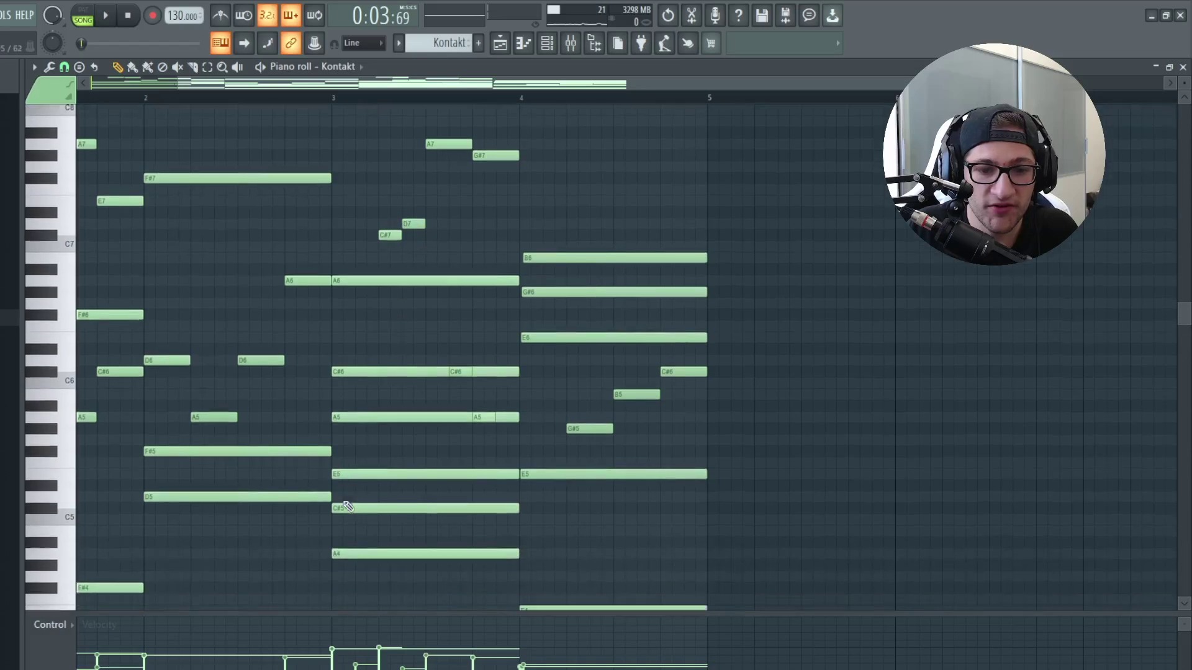
# Draw a bar-long G#5 above the A major chord in bar 3.
pyautogui.moveTo(356, 486); pyautogui.dragTo(364, 555)
pyautogui.scroll(3, 373, 439)
pyautogui.scroll(-2, 367, 447)
pyautogui.scroll(1, 360, 546)
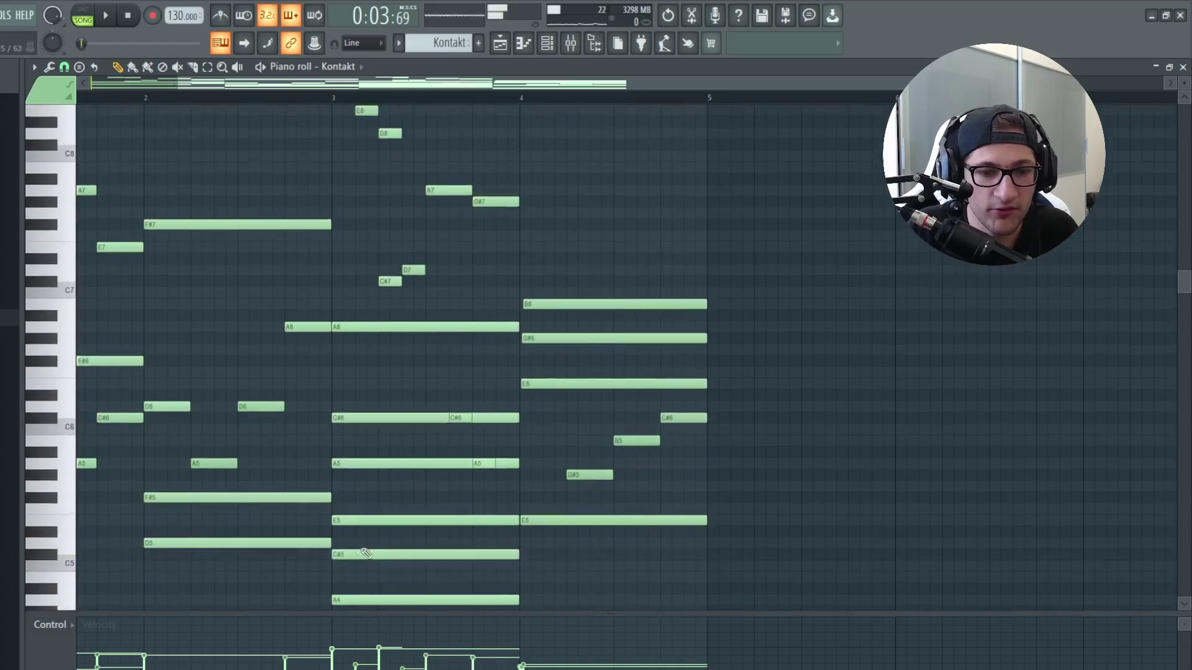
pyautogui.scroll(-2, 350, 545)
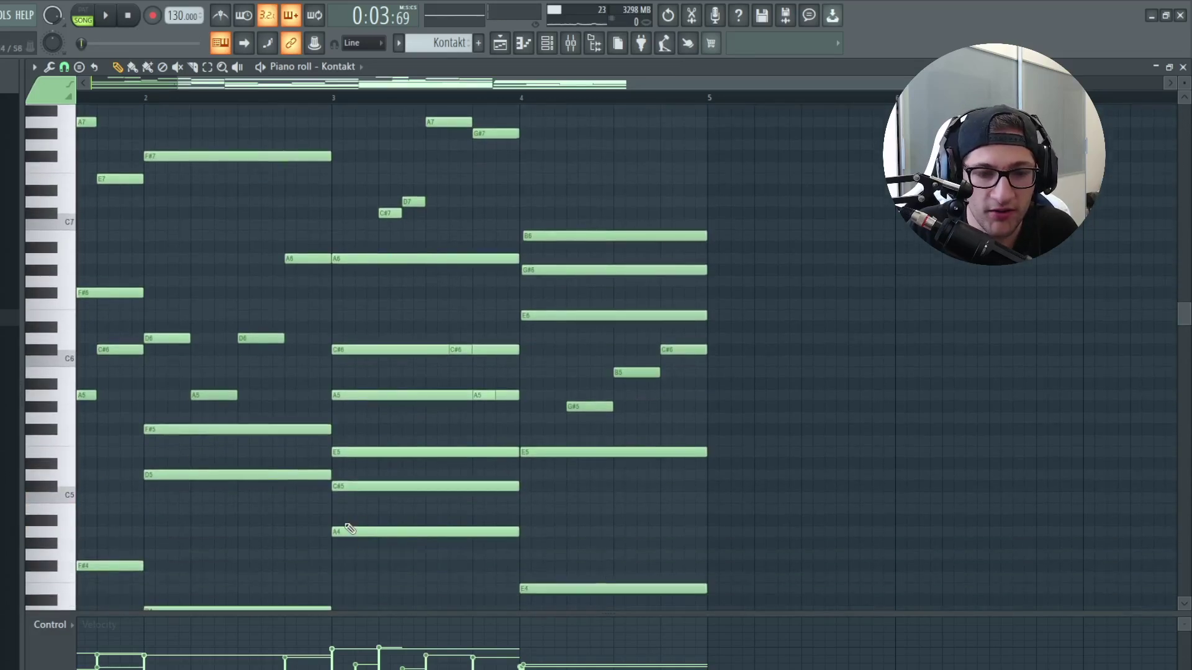
pyautogui.click(366, 407)
pyautogui.scroll(-1, 367, 388)
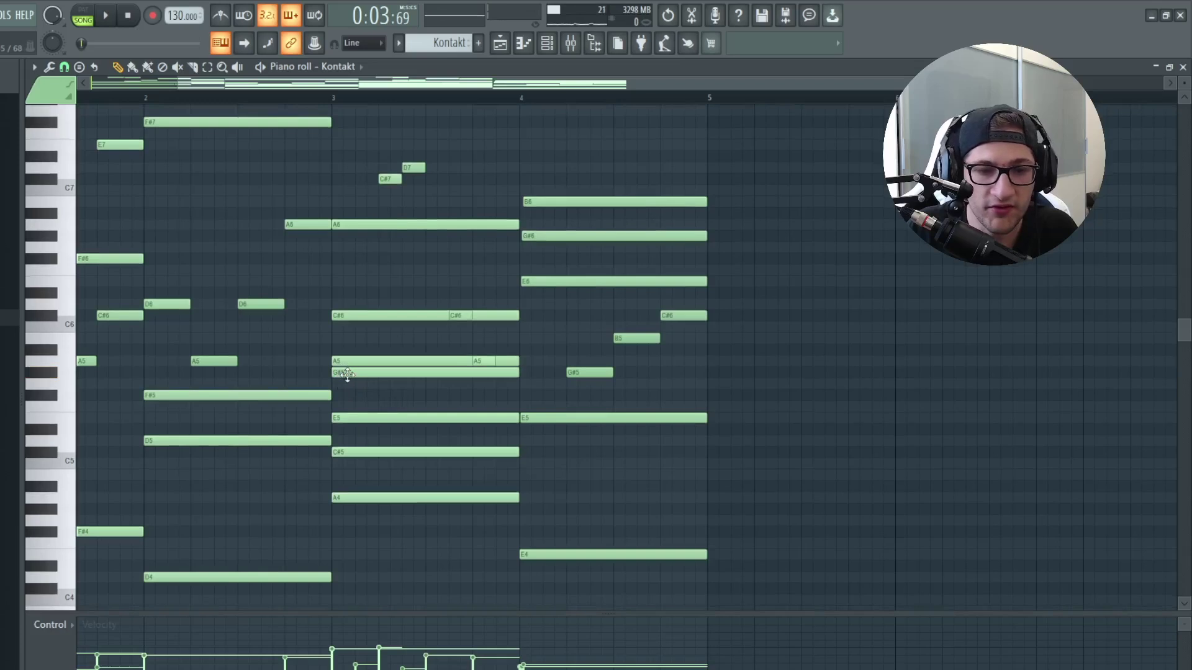
# Delete the added G#5 and C#5 notes from bar 3.
pyautogui.rightClick(359, 375)
pyautogui.scroll(4, 363, 391)
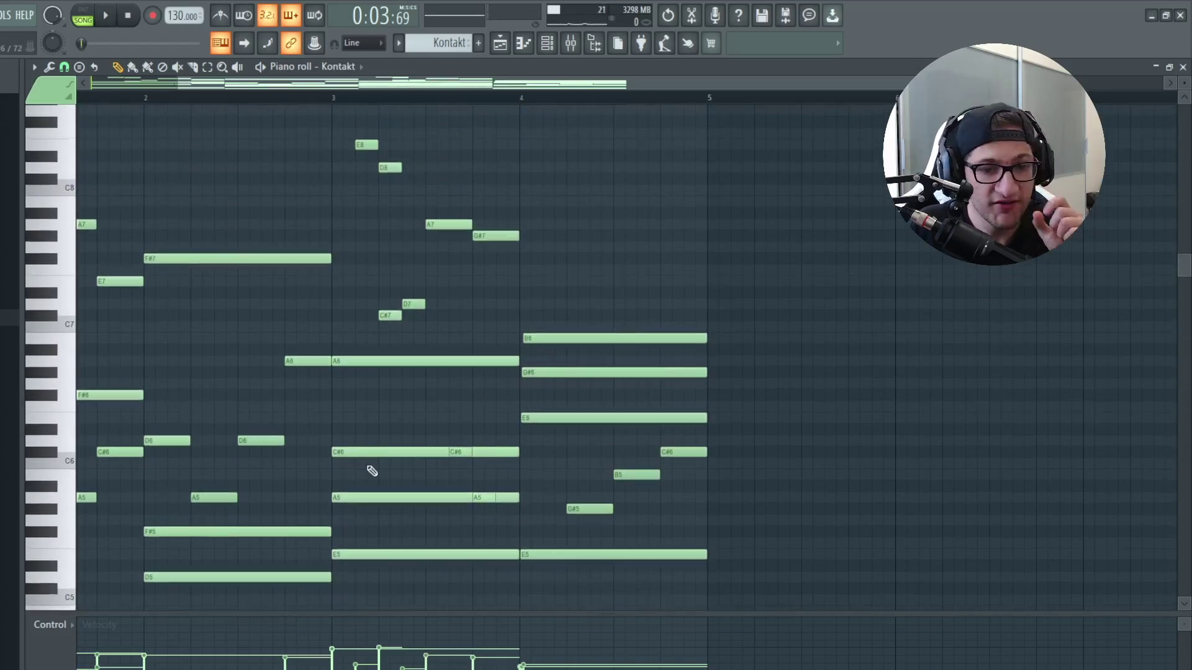
pyautogui.scroll(-2, 371, 465)
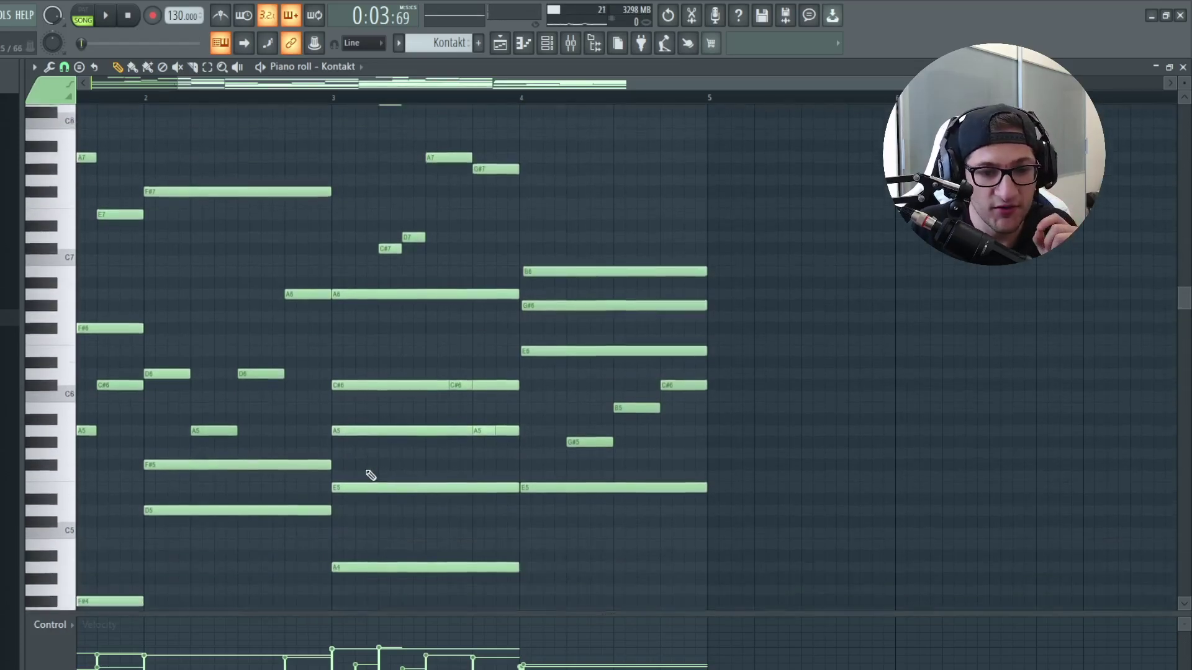
# Play the Kontakt pattern from the start of bar 3.
pyautogui.click(335, 98)
pyautogui.scroll(2, 397, 180)
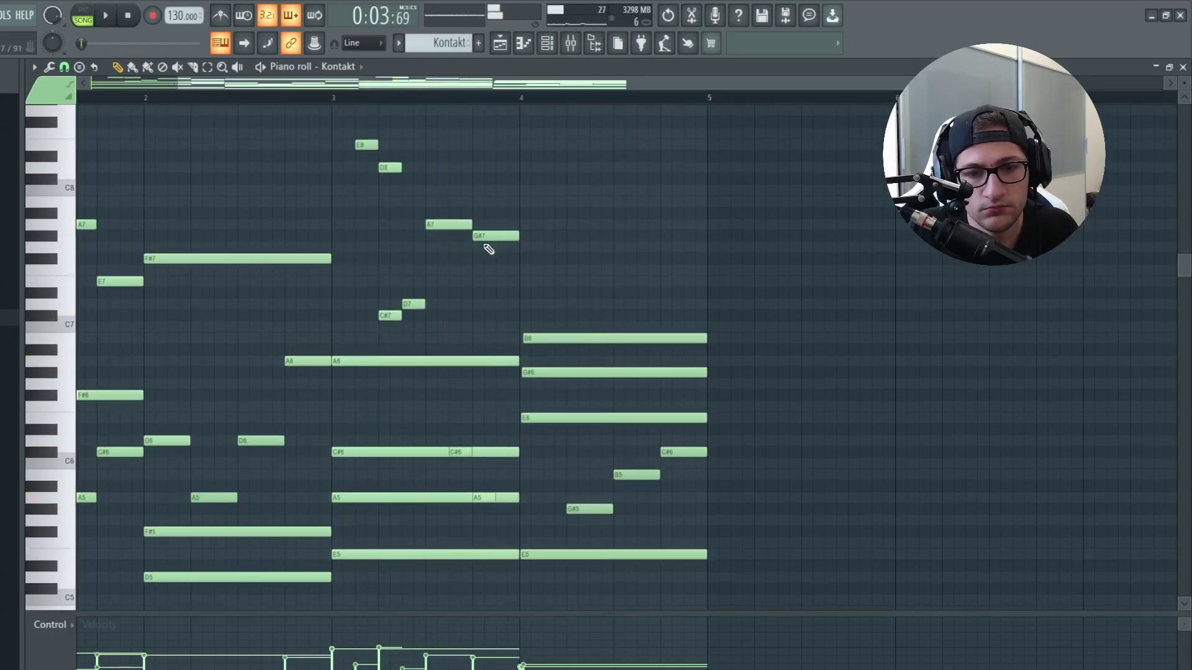
# Draw bar-long G#4 and B4 notes above the E4 in bar 4 to form an E major chord.
pyautogui.keyDown('ctrl'); pyautogui.scroll(1, 484, 244); pyautogui.keyUp('ctrl')
pyautogui.scroll(-4, 341, 351)
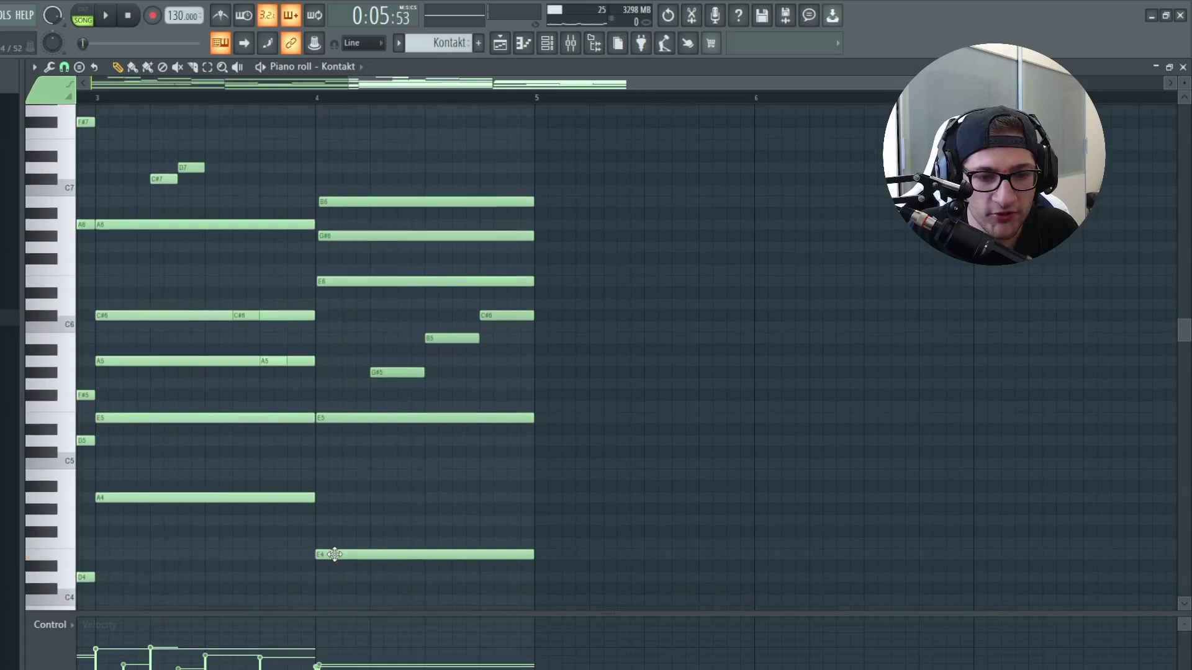
pyautogui.click(318, 510)
pyautogui.click(315, 473)
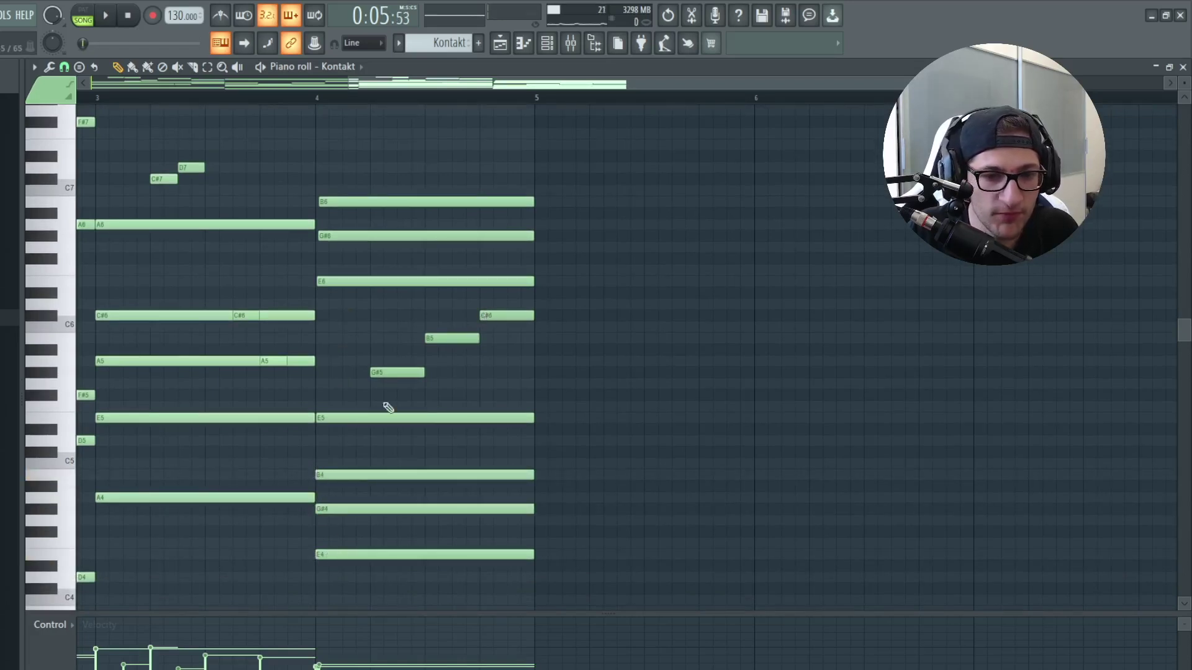
# Try one more note above bar 4's E major chord and delete it together with the added B4 and G#4.
pyautogui.click(326, 456)
pyautogui.rightClick(351, 452)
pyautogui.rightClick(357, 475)
pyautogui.rightClick(362, 509)
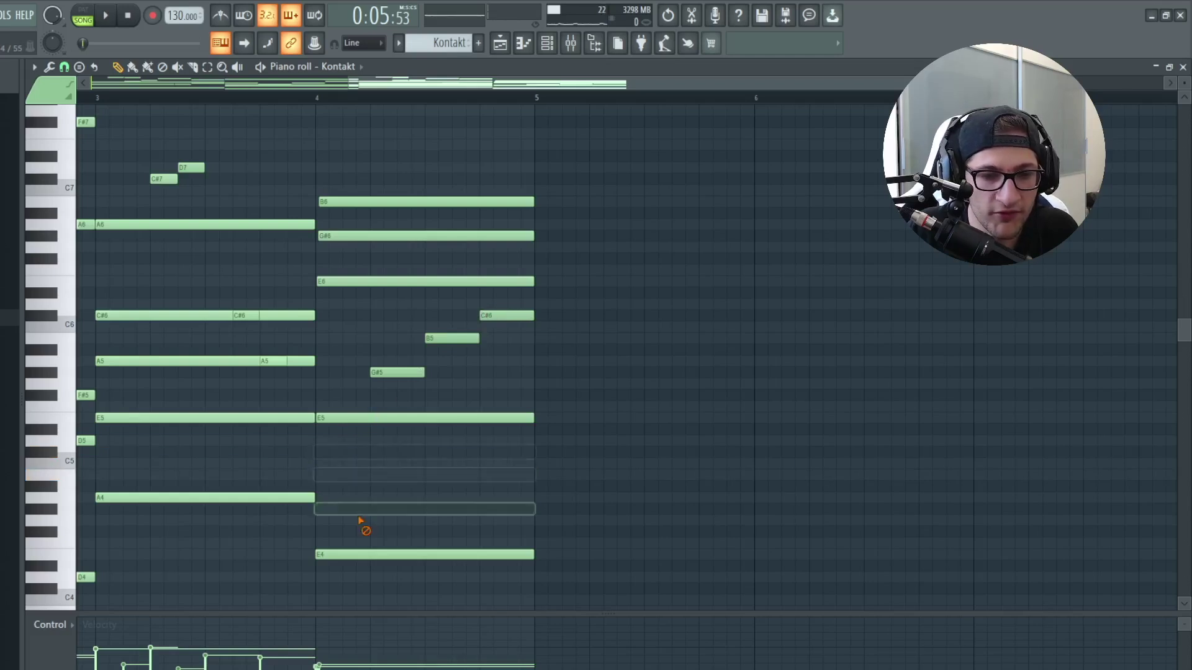
# Play the Kontakt pattern from the start of bar 4 and stop playback.
pyautogui.press('space')
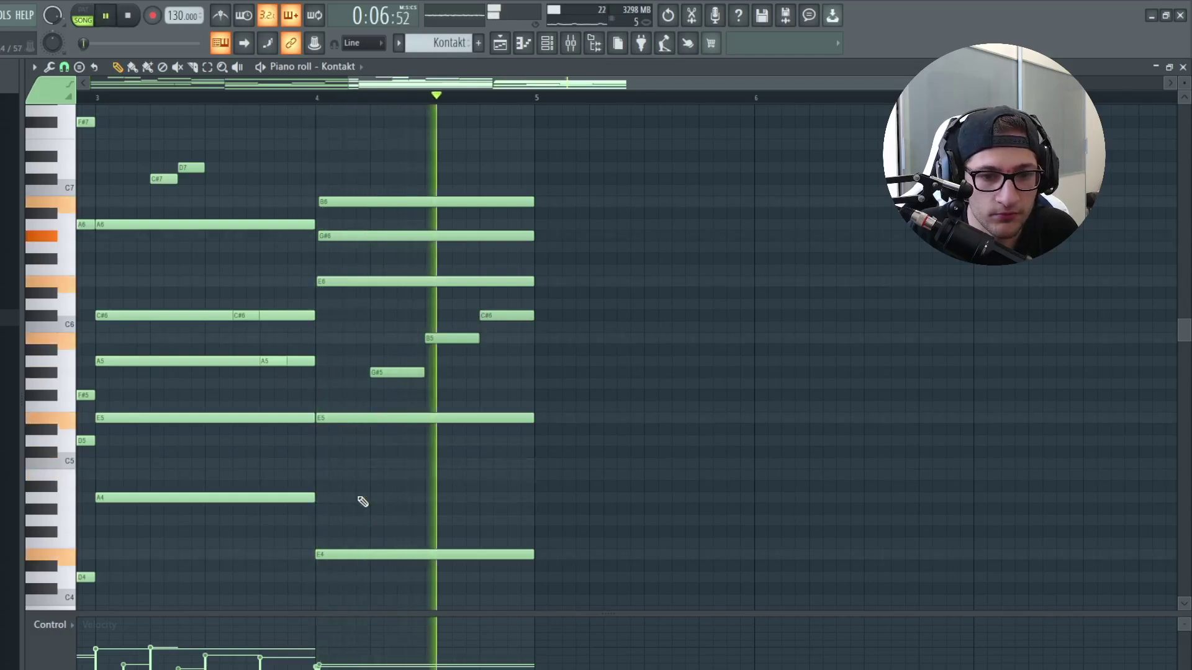
pyautogui.press('space')
pyautogui.scroll(-2, 322, 279)
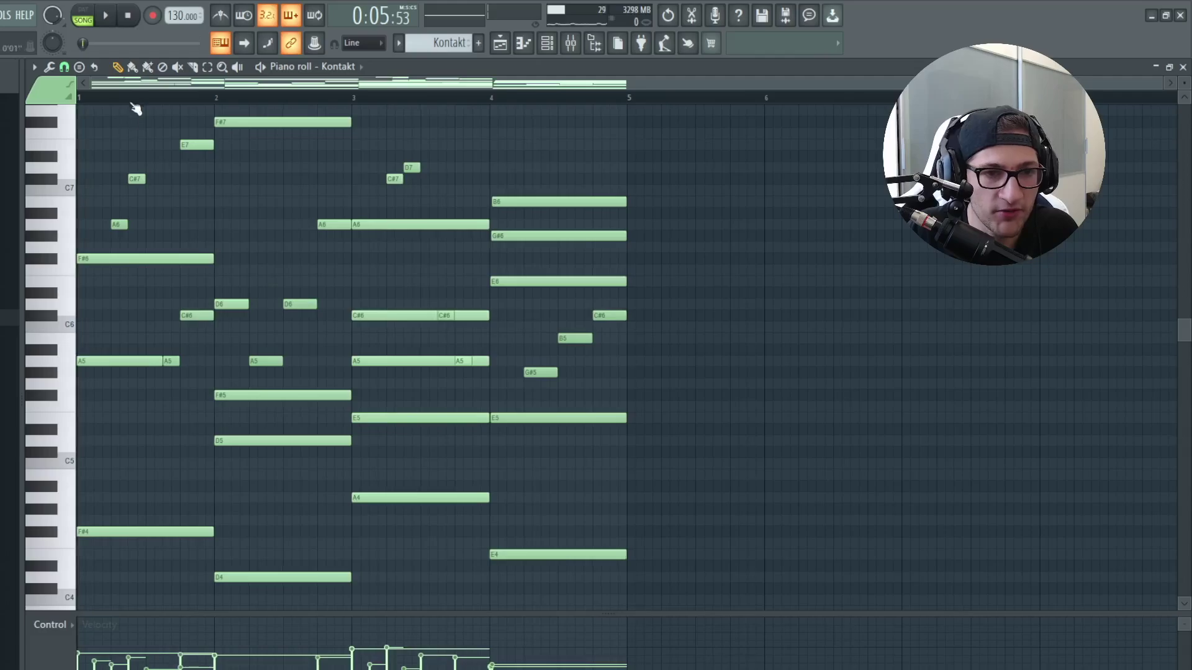
# Open the Kontakt #2 pattern's notes from the playlist, play it from its first bar and stop playback.
pyautogui.click(502, 42)
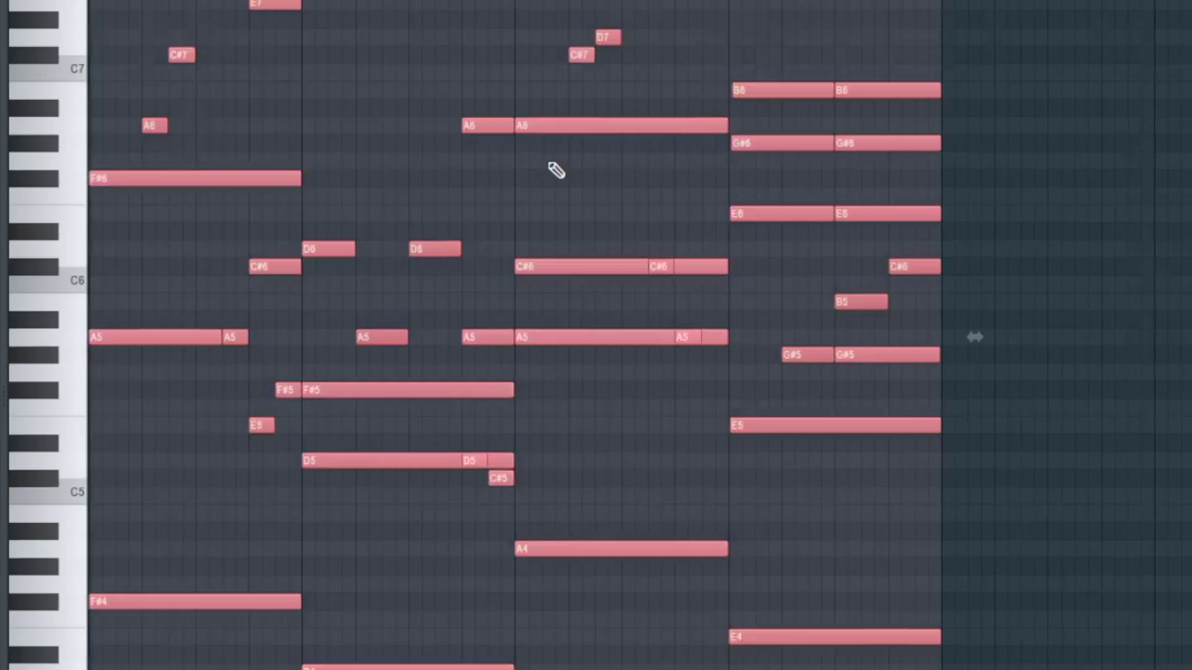
pyautogui.scroll(2, 553, 170)
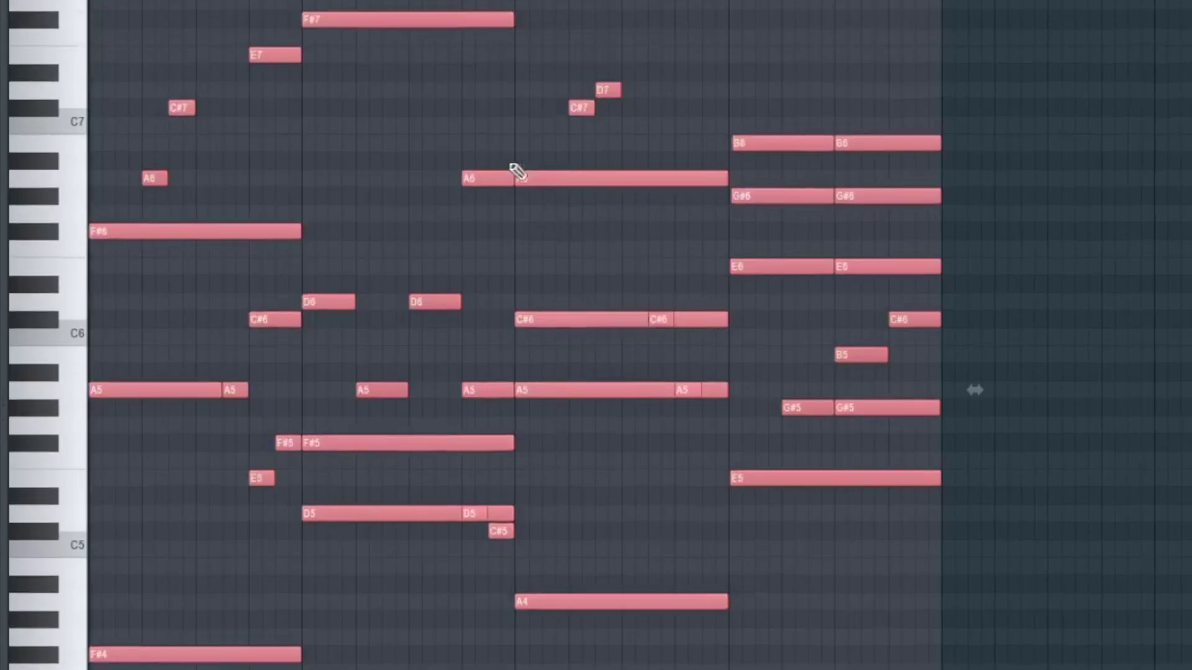
pyautogui.scroll(4, 775, 184)
pyautogui.scroll(-2, 769, 184)
pyautogui.press('space')
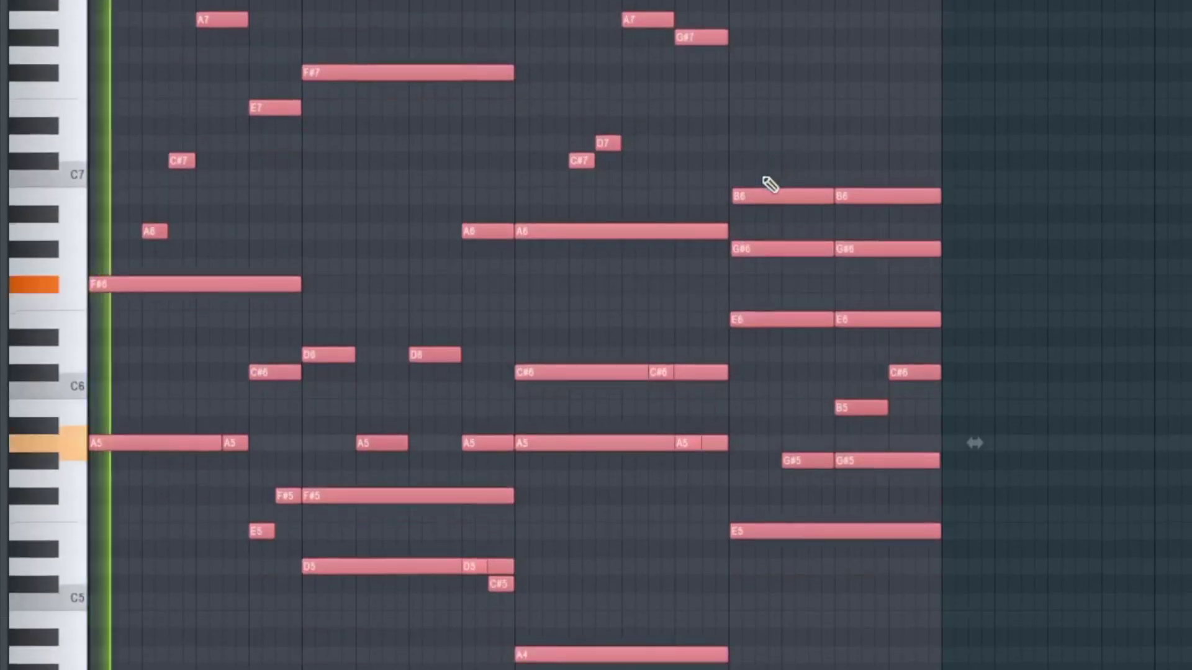
pyautogui.scroll(-2, 633, 244)
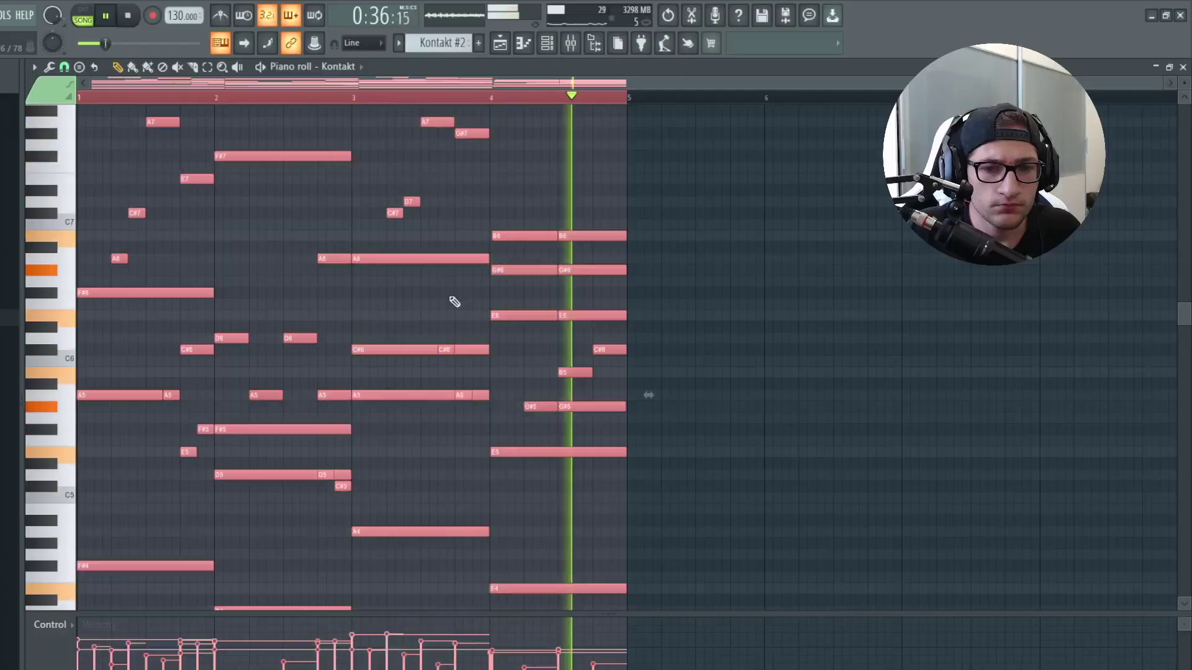
pyautogui.scroll(-1, 623, 284)
pyautogui.press('space')
# Open the Kontakt #3 clip at bar 25 of the playlist in the piano roll and play it.
pyautogui.click(500, 43)
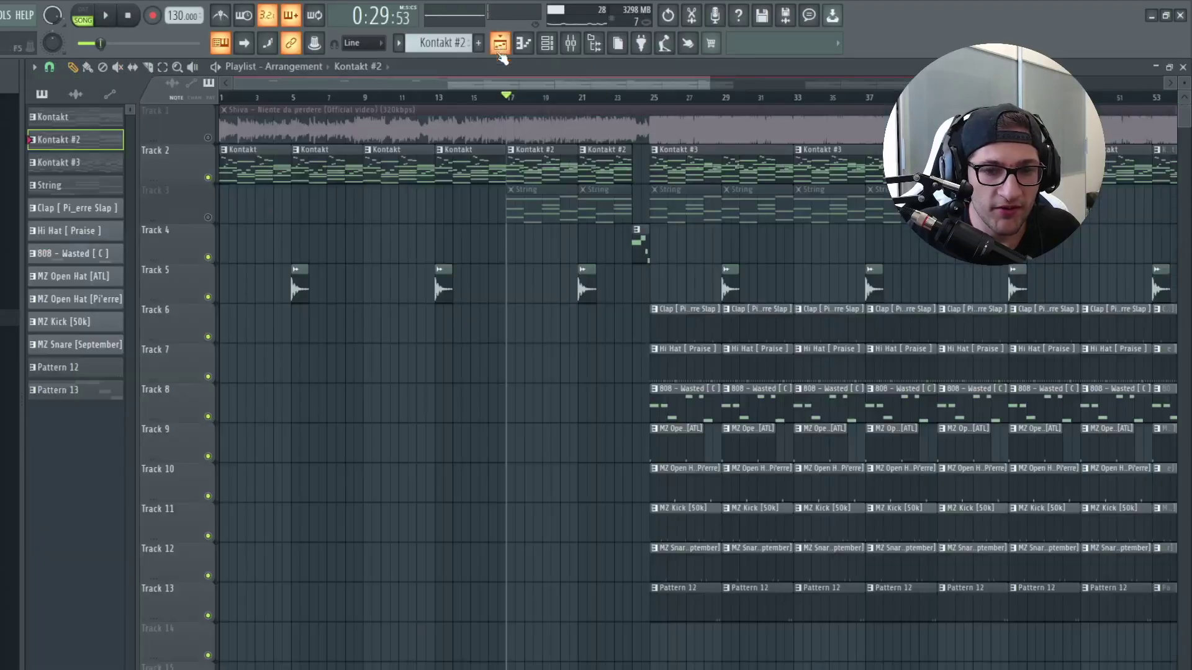
pyautogui.click(662, 98)
pyautogui.doubleClick(673, 160)
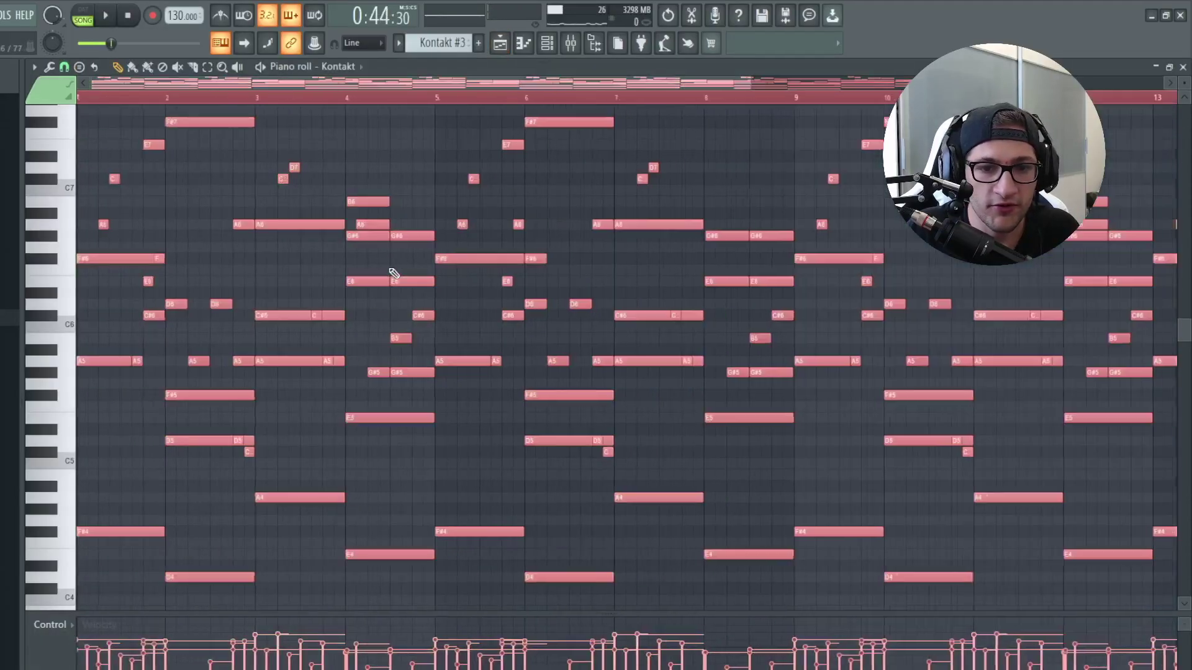
pyautogui.press('space')
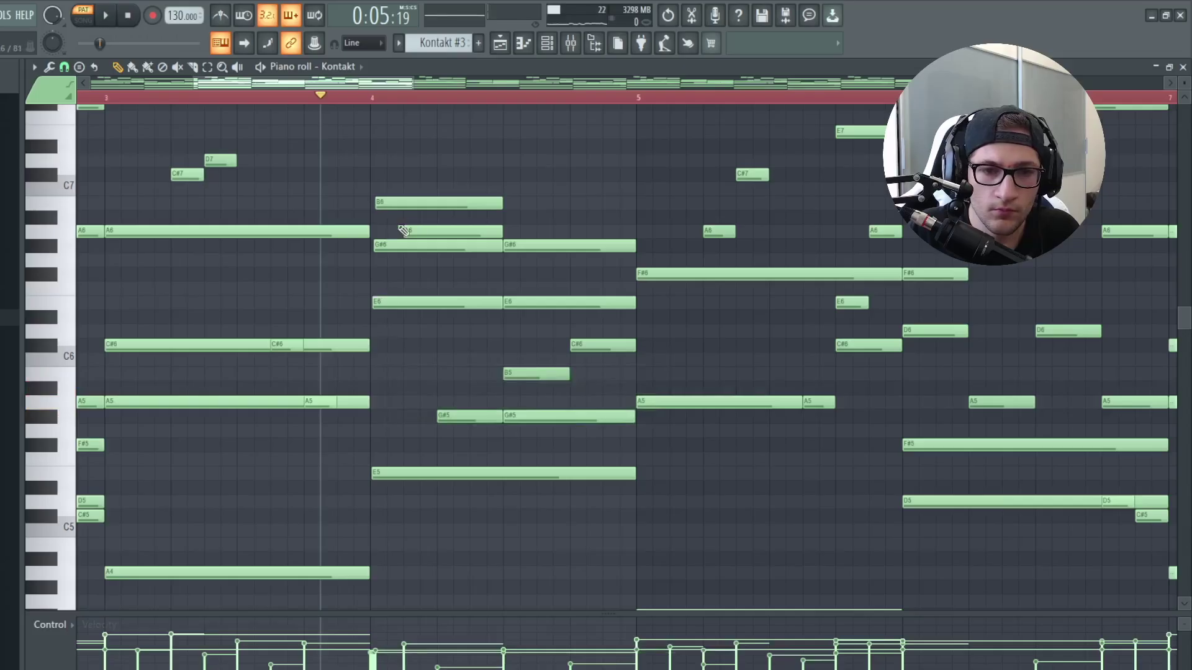
# Audition the B6 and G#6 notes in bar 4 of Kontakt #3, play that passage and stop playback.
pyautogui.click(404, 206)
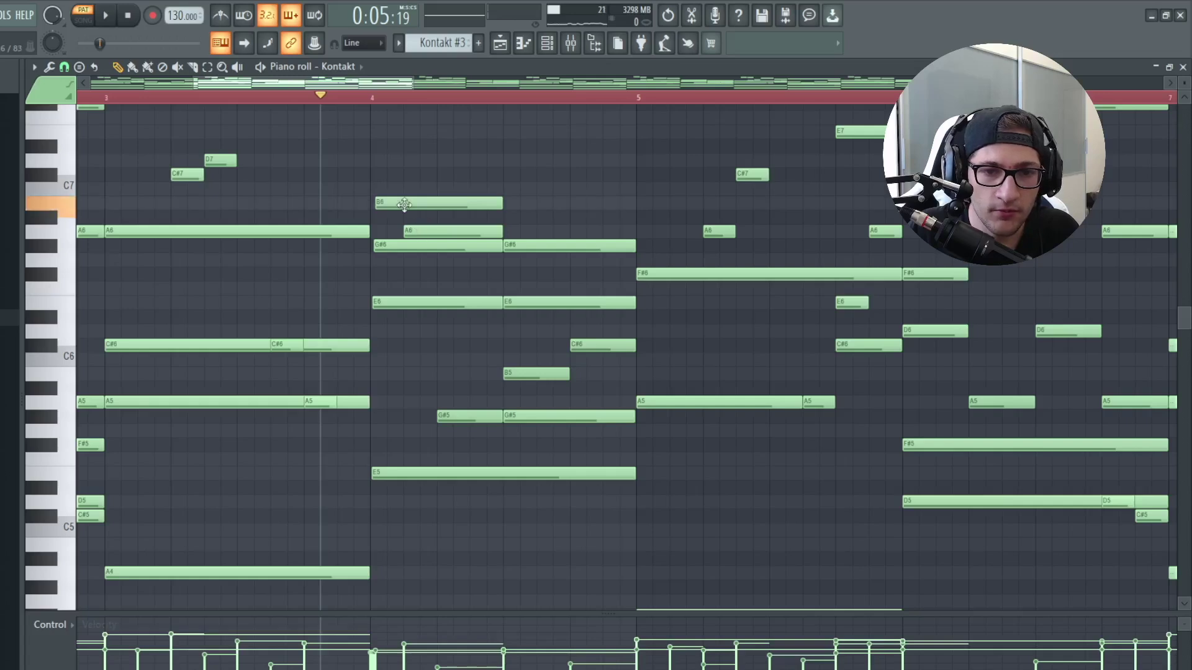
pyautogui.click(405, 245)
pyautogui.press('space')
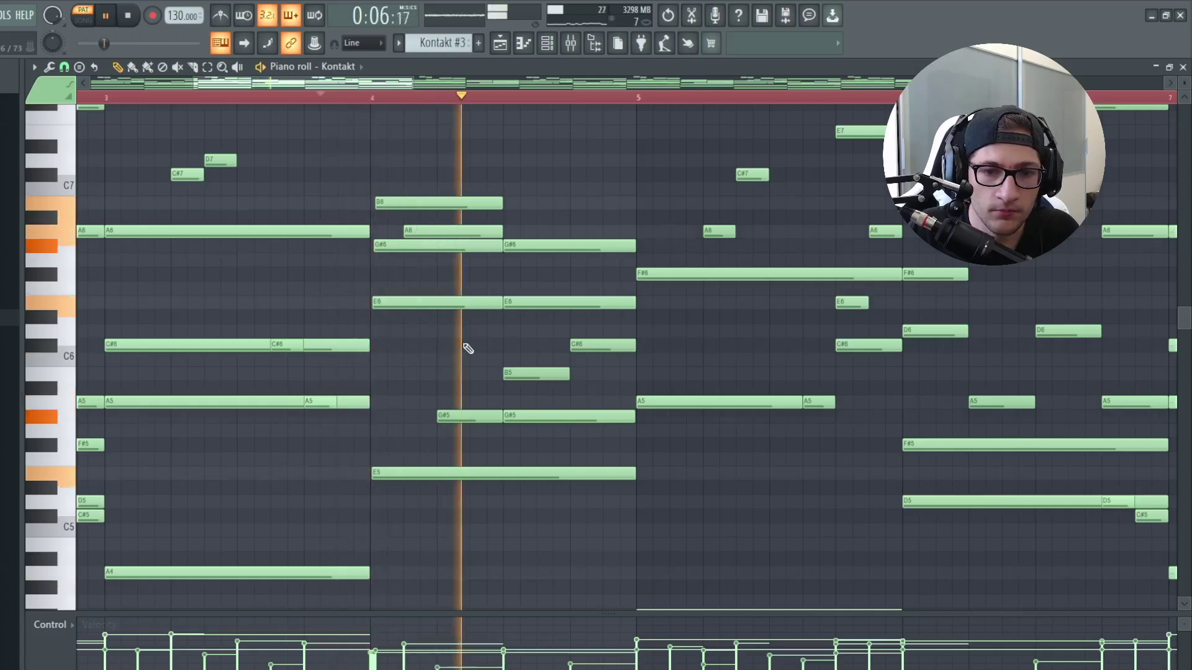
pyautogui.scroll(-4, 422, 366)
pyautogui.press('space')
# Close the Omnisphere plugin window and bring up the playlist arrangement.
pyautogui.click(500, 42)
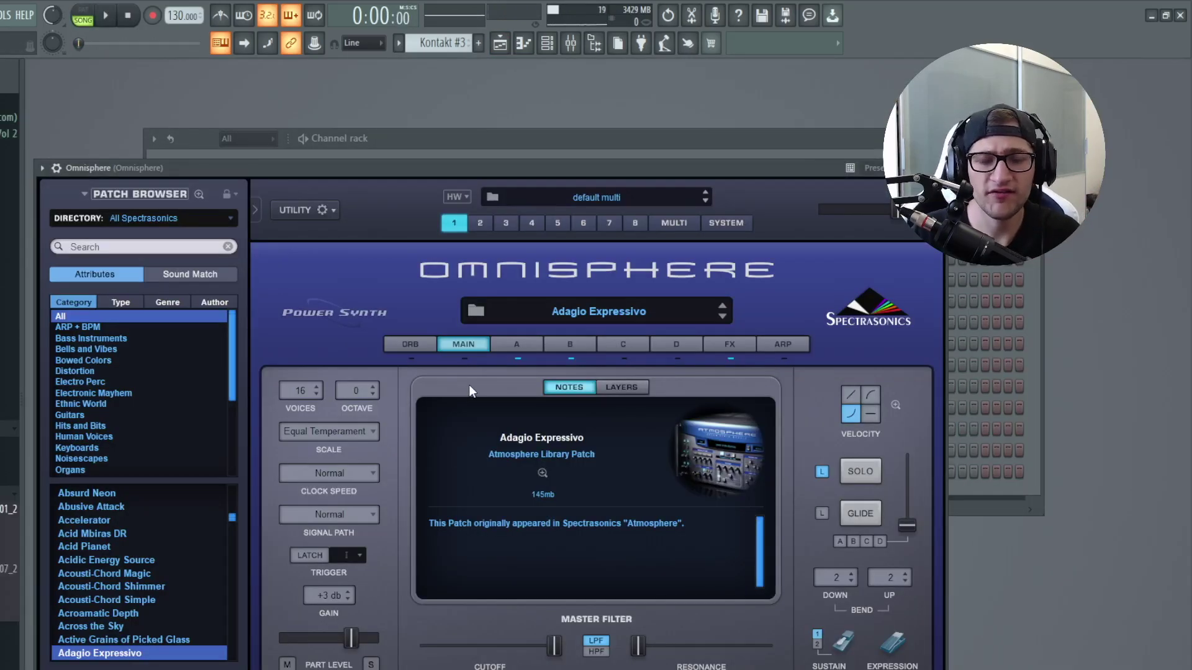
pyautogui.press('Escape')
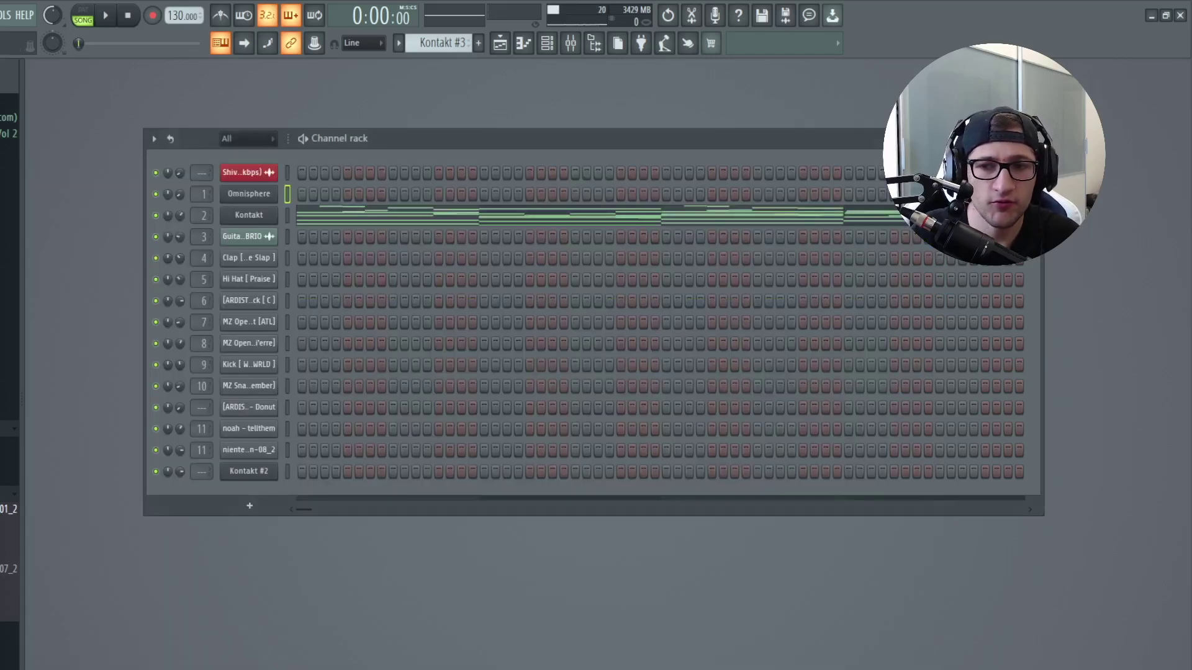
pyautogui.press('F6')
pyautogui.click(500, 43)
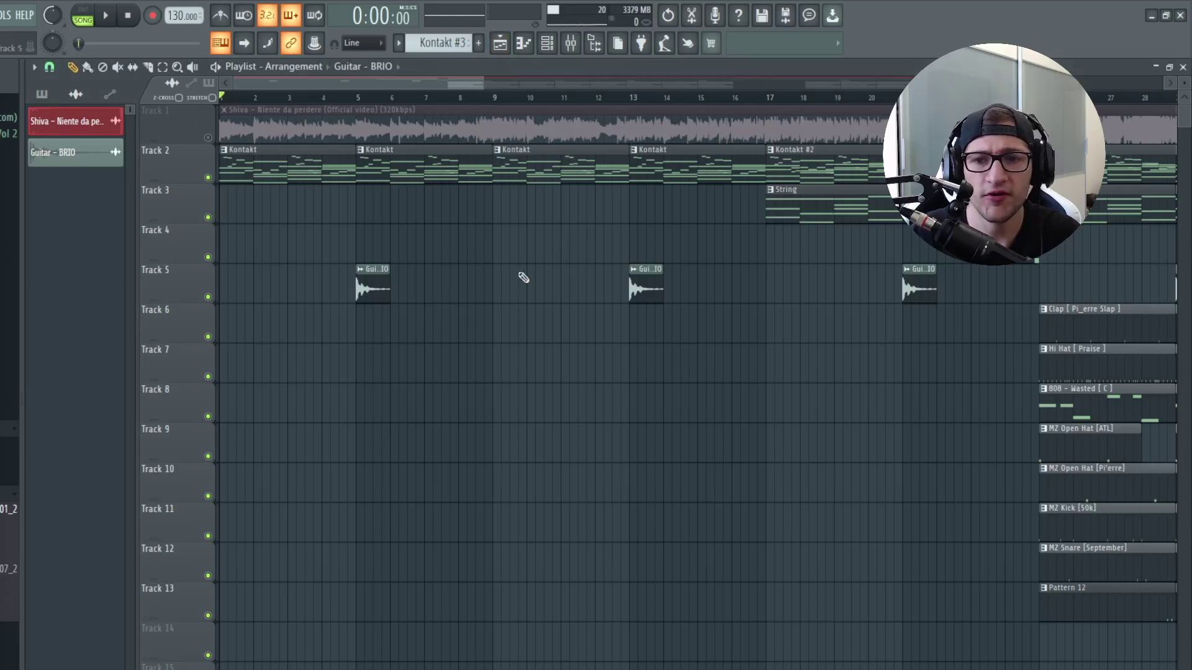
# Place the playhead at bar 17, open the String clip's Omnisphere notes there and start playback.
pyautogui.click(768, 97)
pyautogui.hscroll(5, 473, 234)
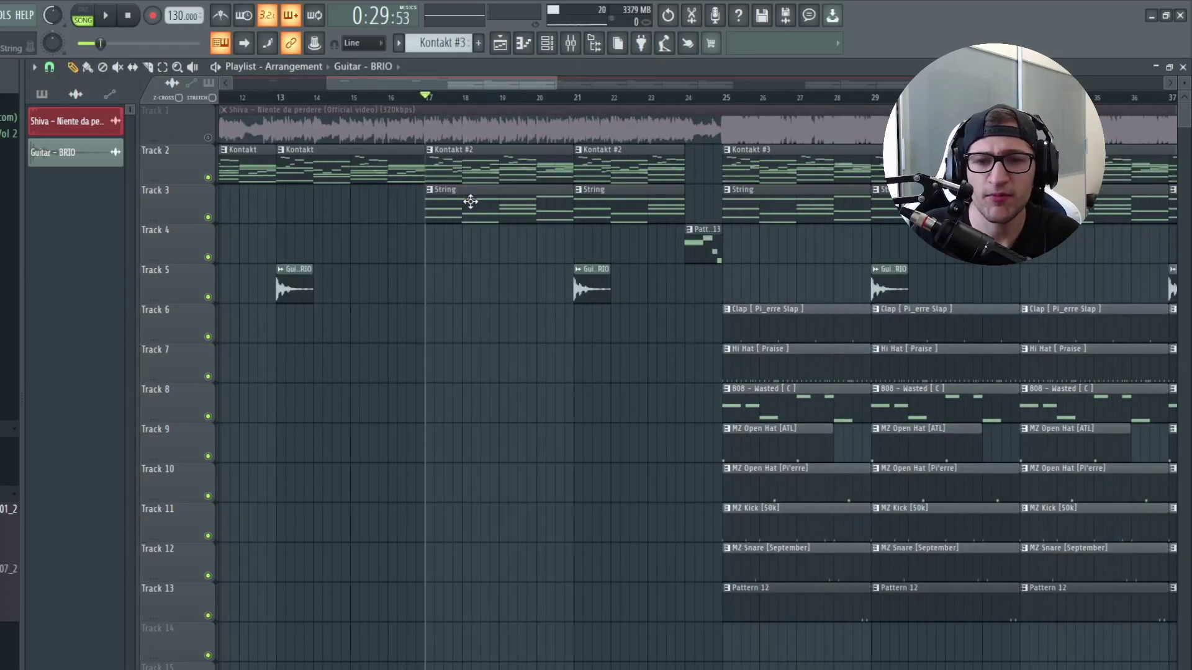
pyautogui.doubleClick(455, 204)
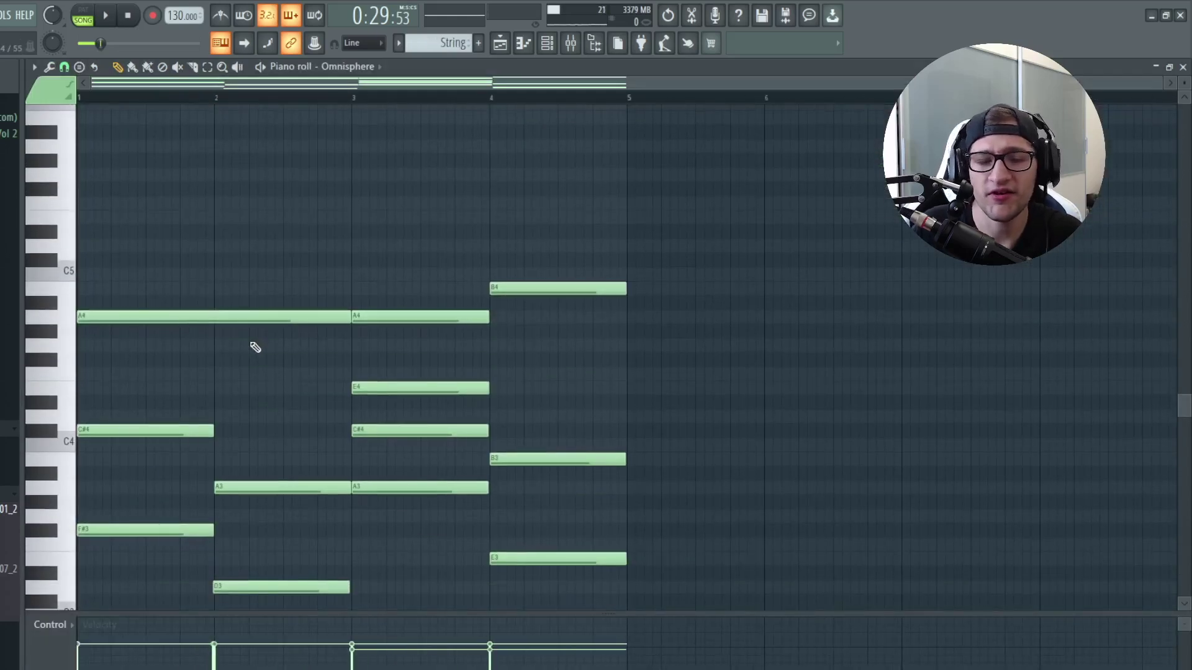
pyautogui.scroll(-5, 199, 322)
pyautogui.scroll(3, 197, 320)
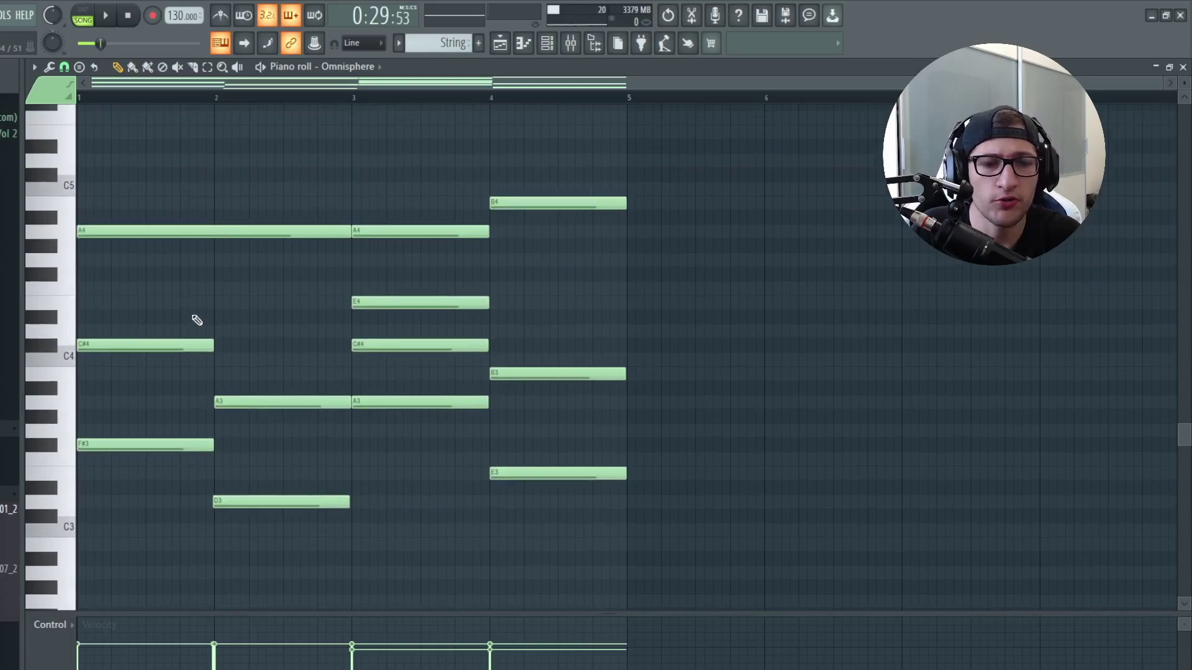
pyautogui.press('space')
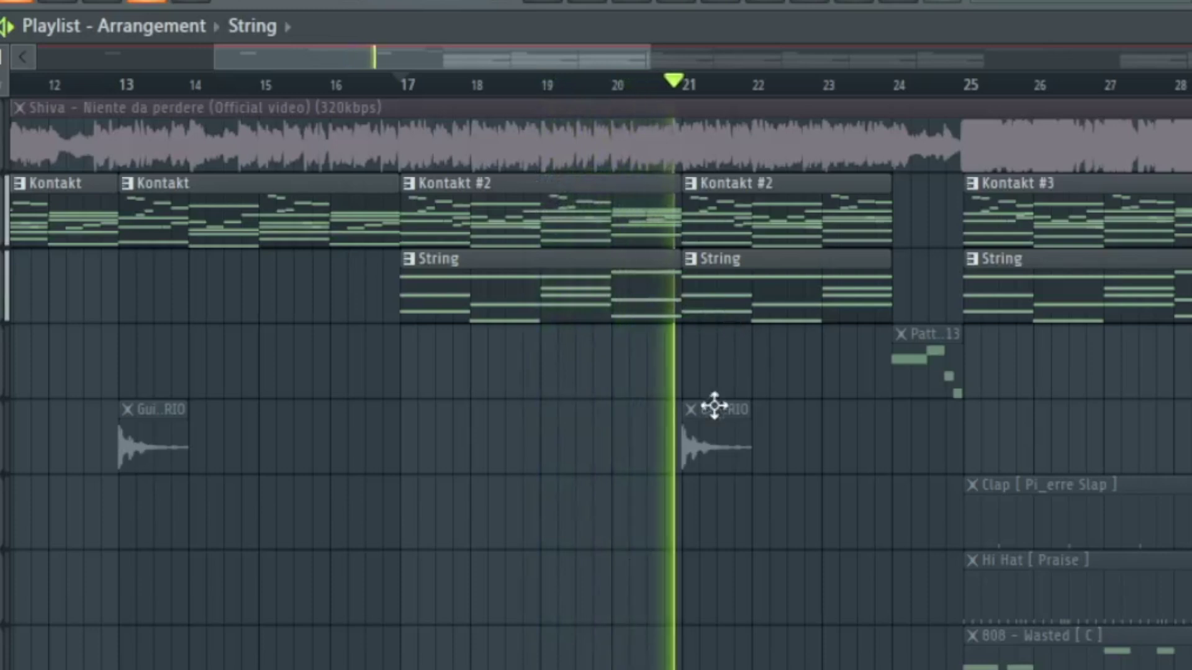
# Play the Guitar - BRIO sample at bar 5 on Track 5 alone and with Track 2's piano, and stop playback.
pyautogui.scroll(-2, 620, 468)
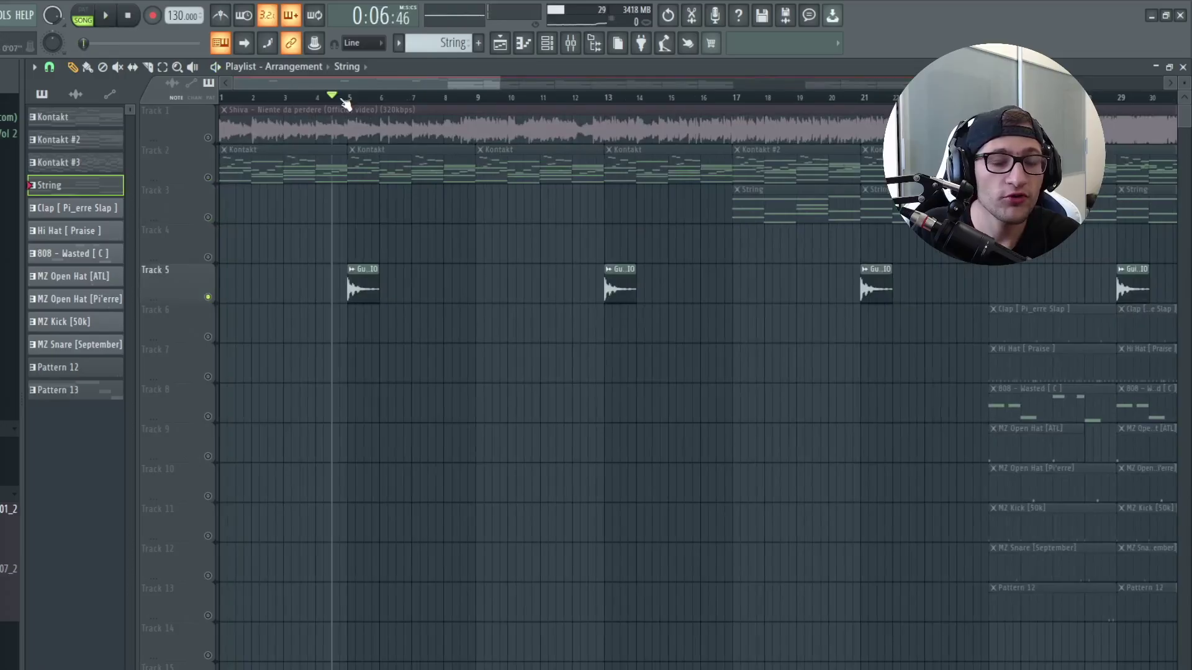
pyautogui.scroll(4, 341, 255)
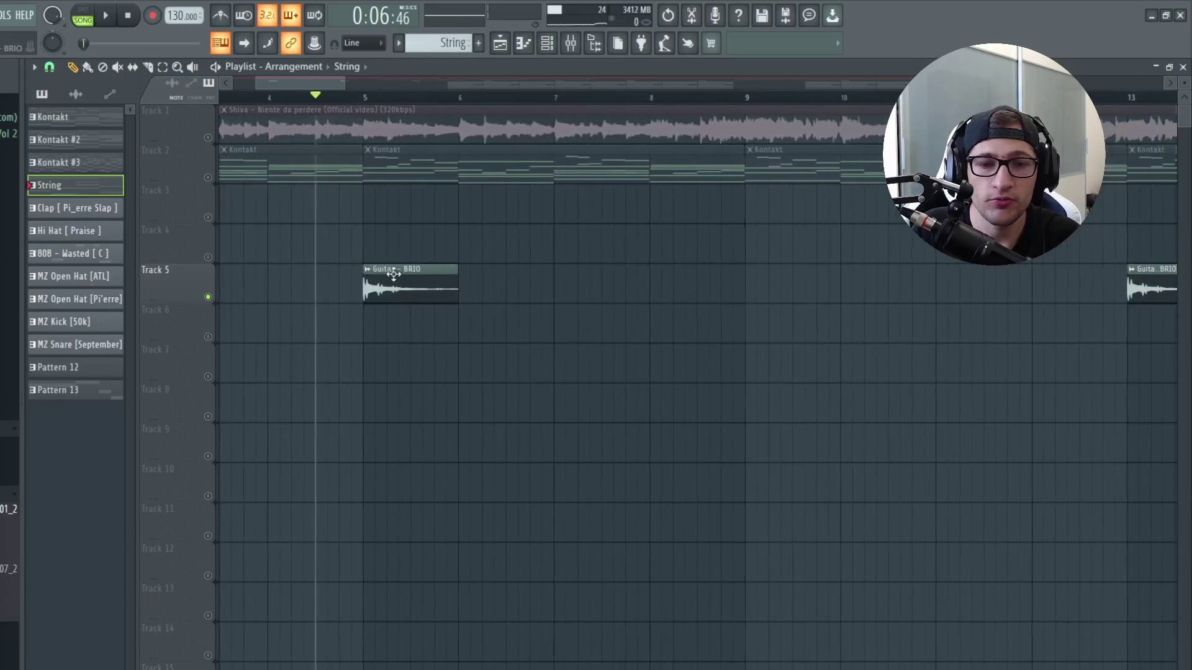
pyautogui.click(394, 270)
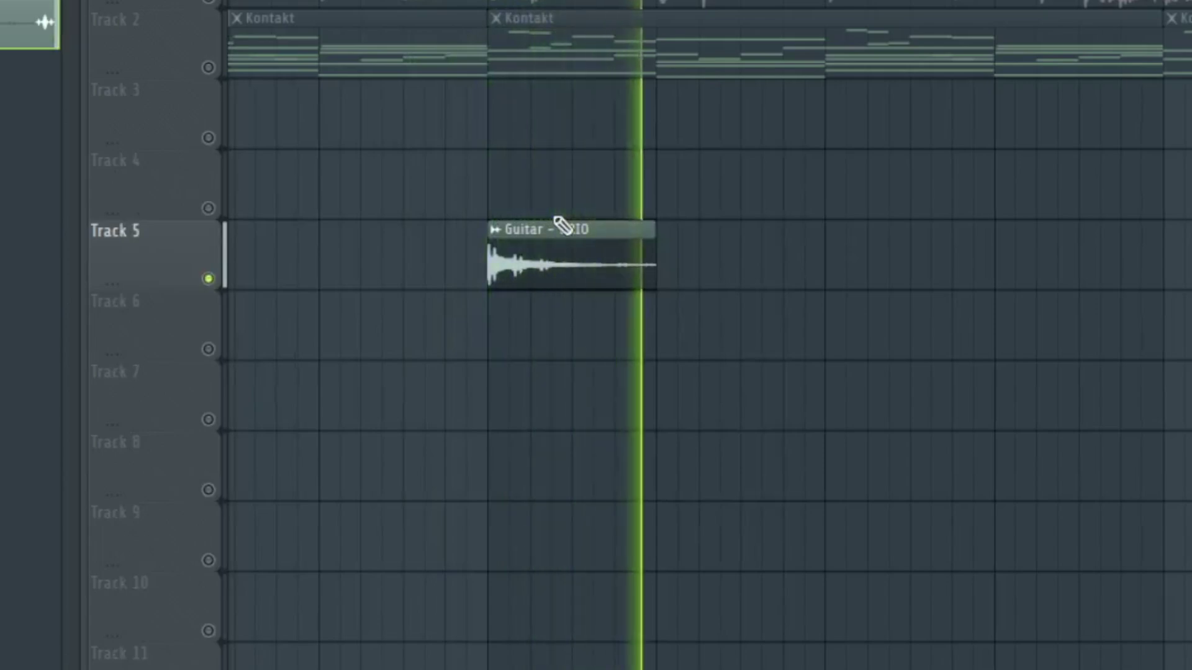
pyautogui.press('space')
pyautogui.press('space')
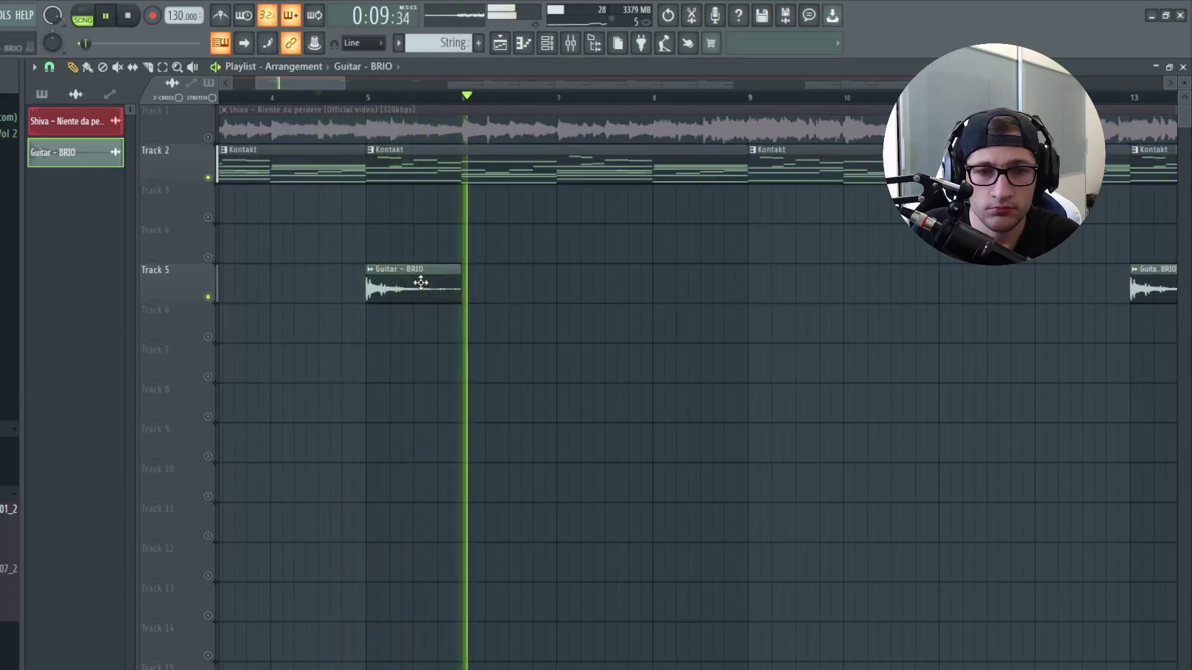
pyautogui.scroll(-5, 420, 282)
pyautogui.scroll(-3, 411, 293)
pyautogui.press('space')
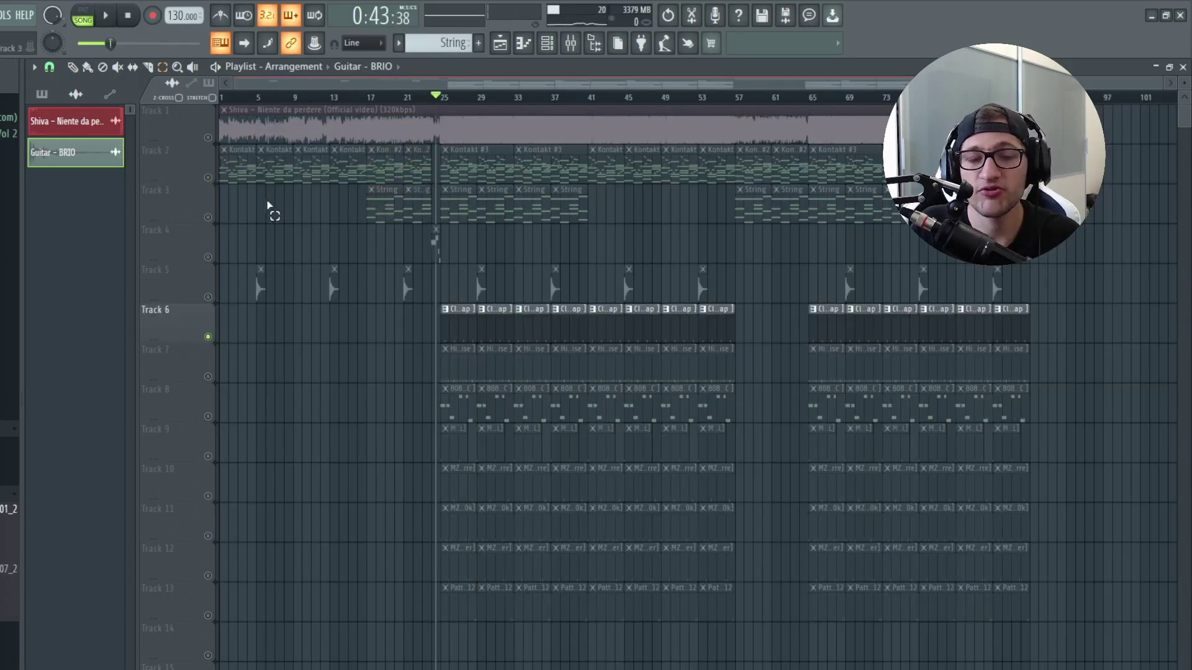
# Select the Kontakt #2 clips on Track 2 from bar 17 and box around the guitar hits on Track 5.
pyautogui.scroll(3, 260, 213)
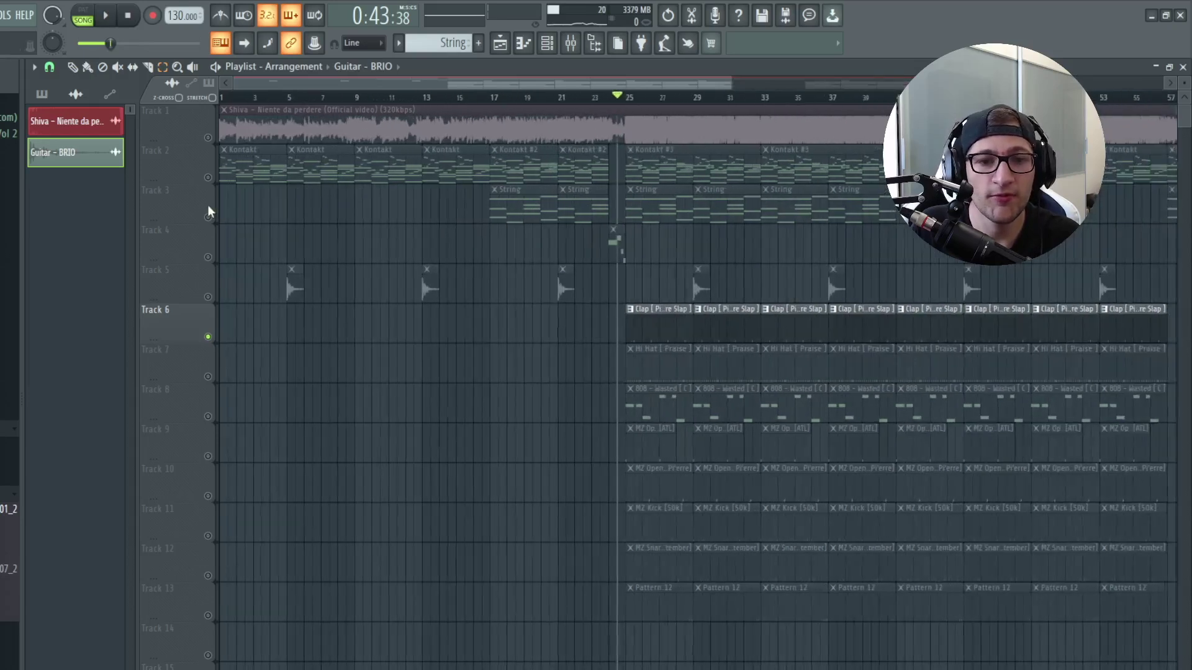
pyautogui.moveTo(519, 181); pyautogui.dragTo(591, 174)
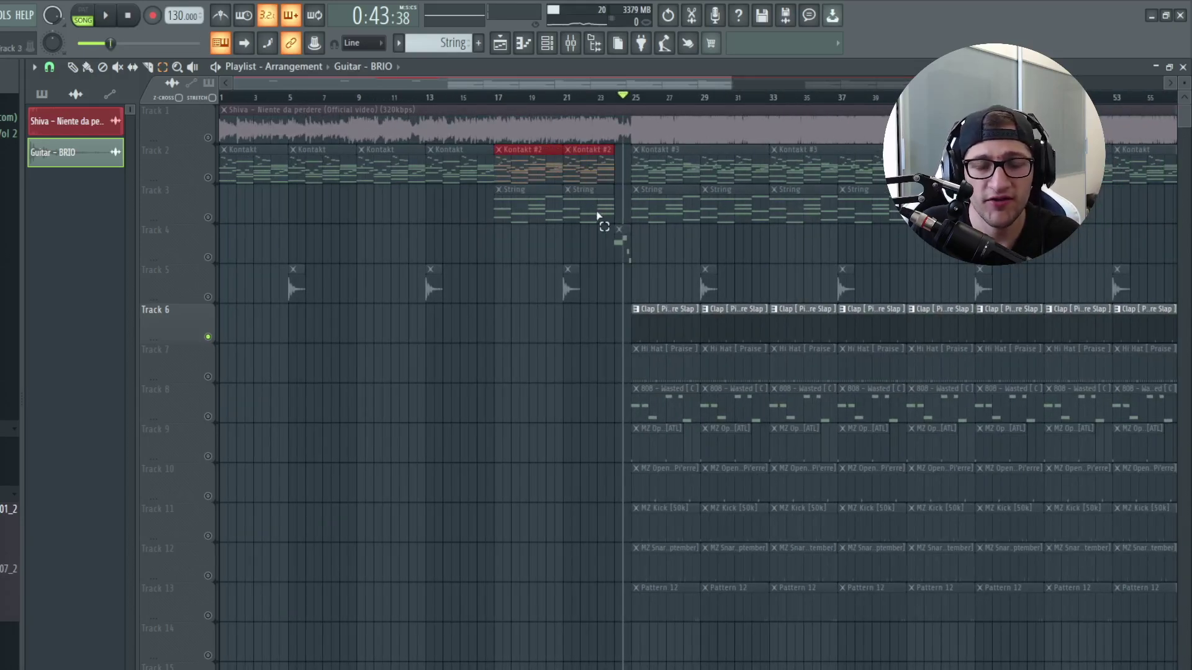
pyautogui.moveTo(488, 264); pyautogui.dragTo(300, 306)
pyautogui.moveTo(338, 264); pyautogui.dragTo(577, 298)
pyautogui.moveTo(261, 226); pyautogui.dragTo(431, 298)
pyautogui.moveTo(584, 264)
pyautogui.mouseDown()
pyautogui.moveTo(584, 303)
pyautogui.moveTo(299, 275)
pyautogui.mouseUp()
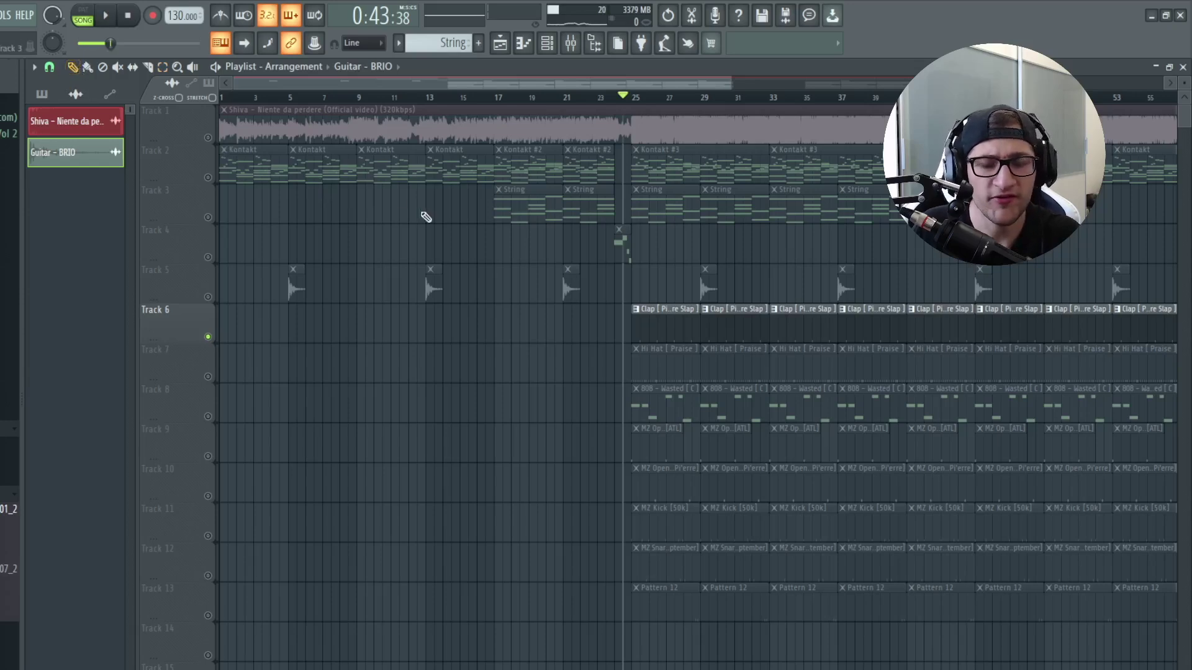
# Open the notes of the Clap [ Pi_erre Slap ] clip at bar 25 and of the Hi Hat [ Praise ] pattern, and play the hi hats.
pyautogui.scroll(-2, 445, 300)
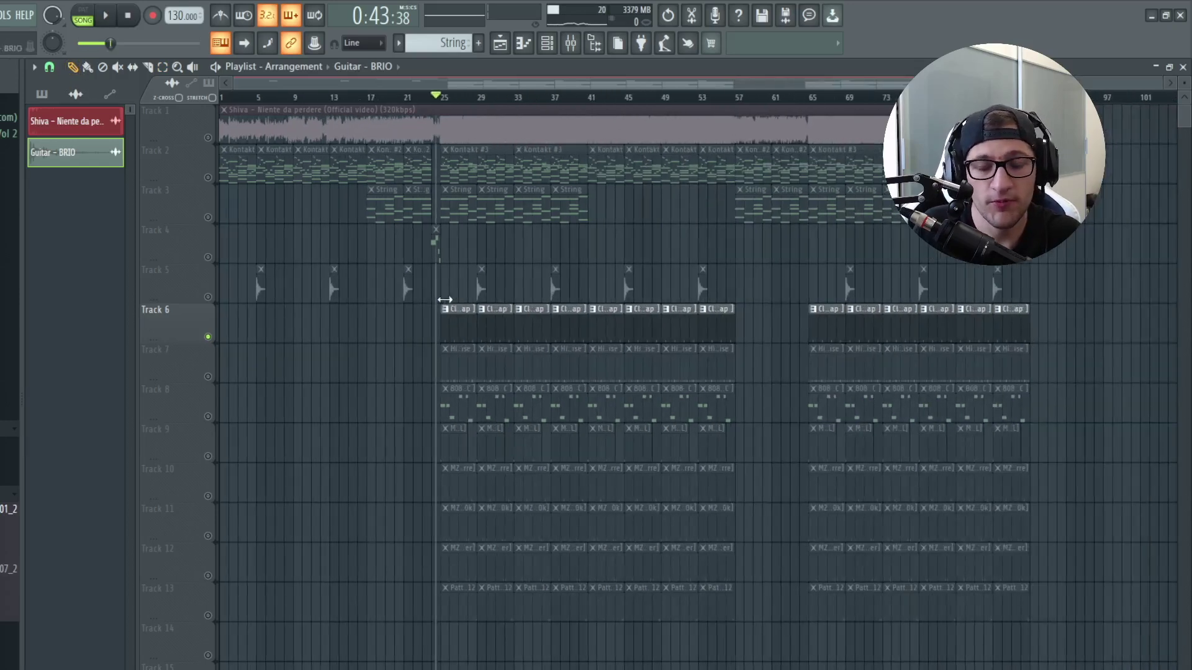
pyautogui.scroll(5, 491, 363)
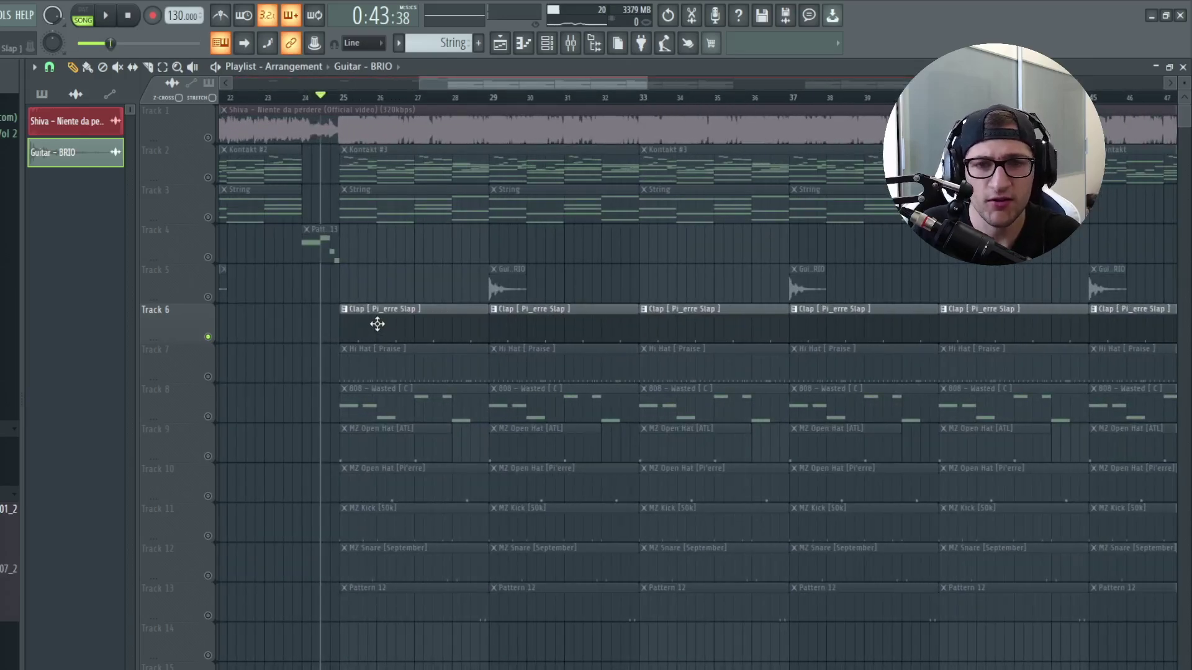
pyautogui.doubleClick(377, 323)
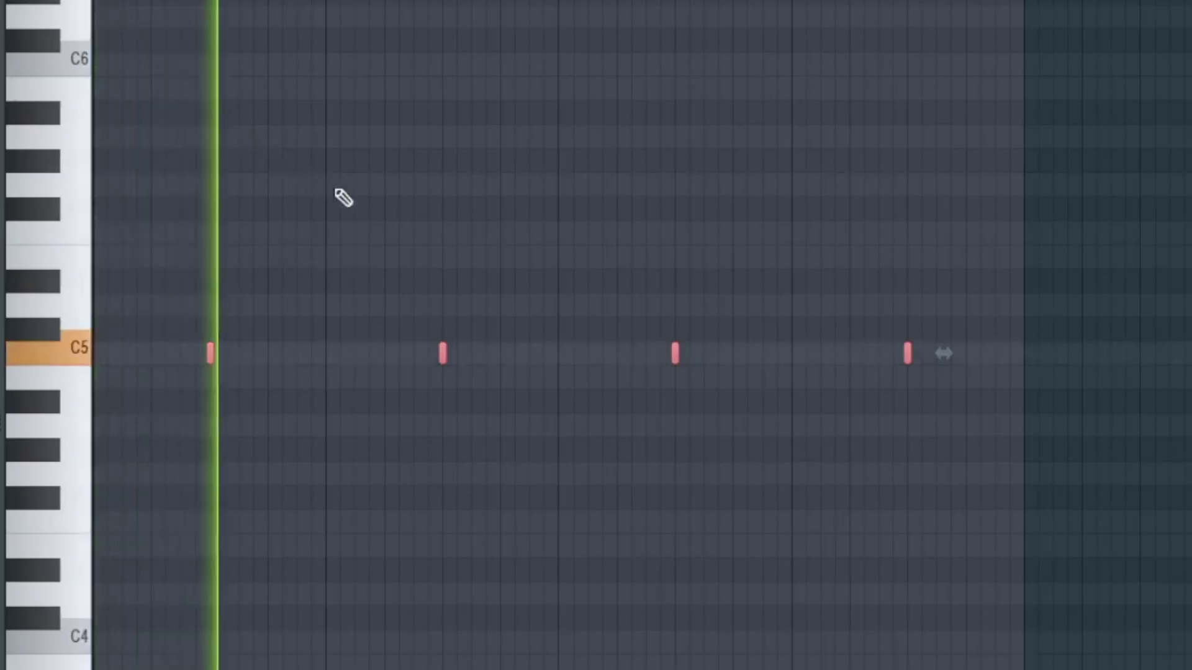
pyautogui.press('Escape')
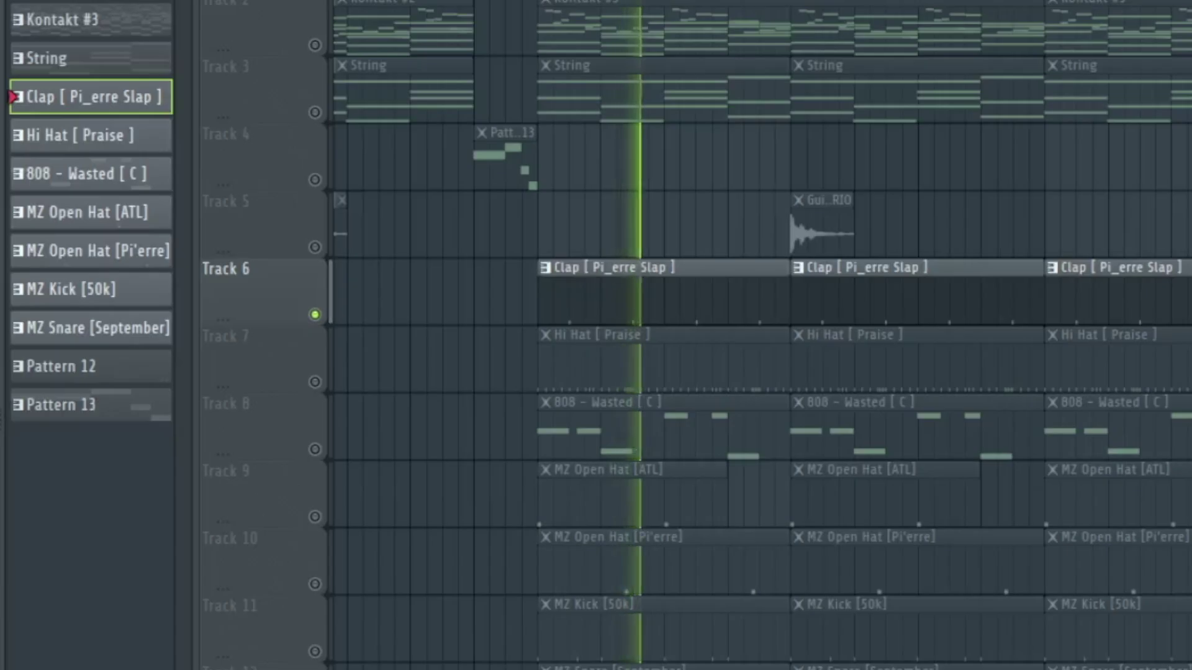
pyautogui.doubleClick(276, 354)
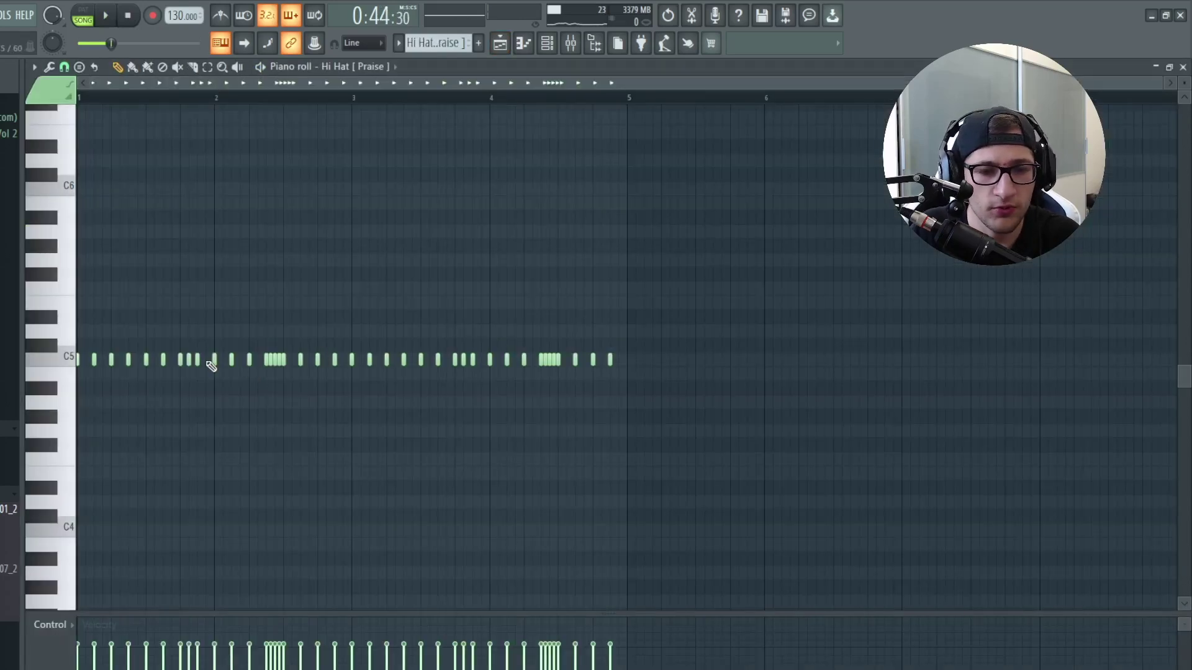
pyautogui.press('space')
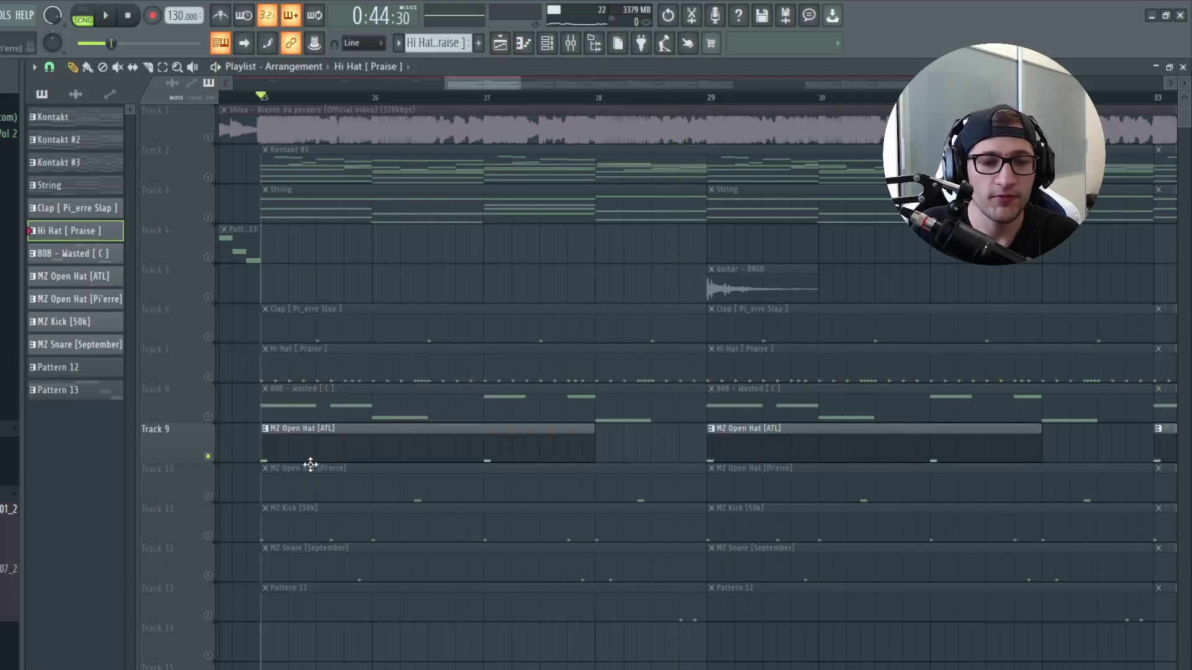
# Play the MZ Open Hat [ATL] and MZ Open Hat [Pi'erre] tracks together from bar 25, and stop playback.
pyautogui.press('space')
pyautogui.click(208, 496)
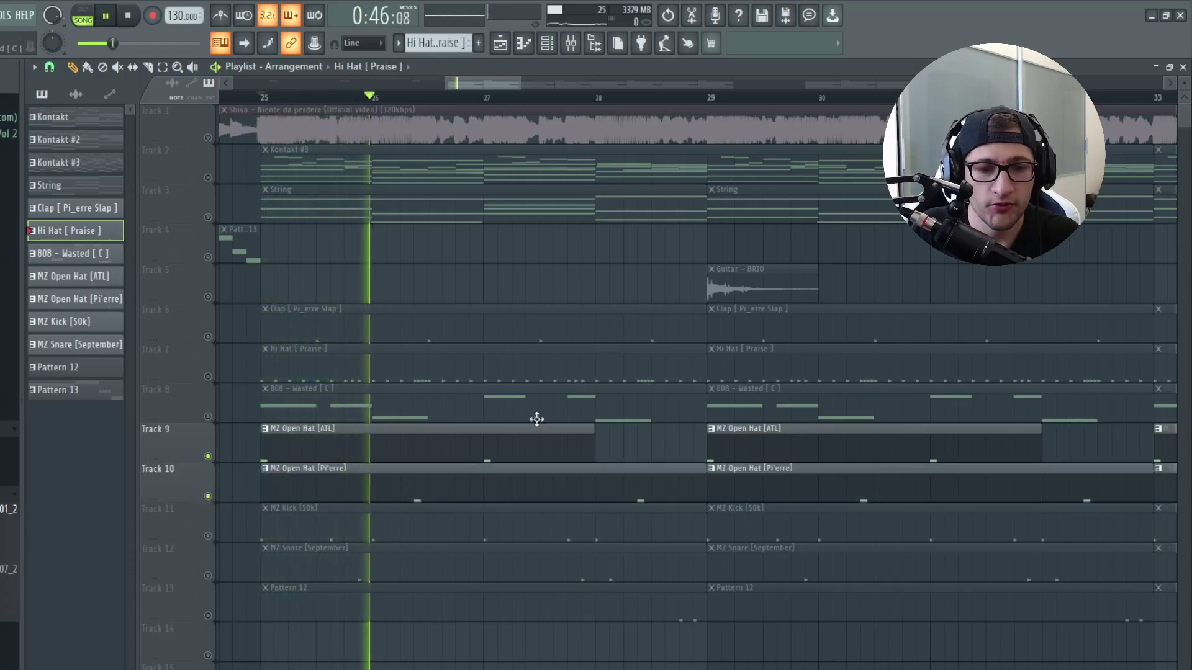
pyautogui.scroll(2, 466, 468)
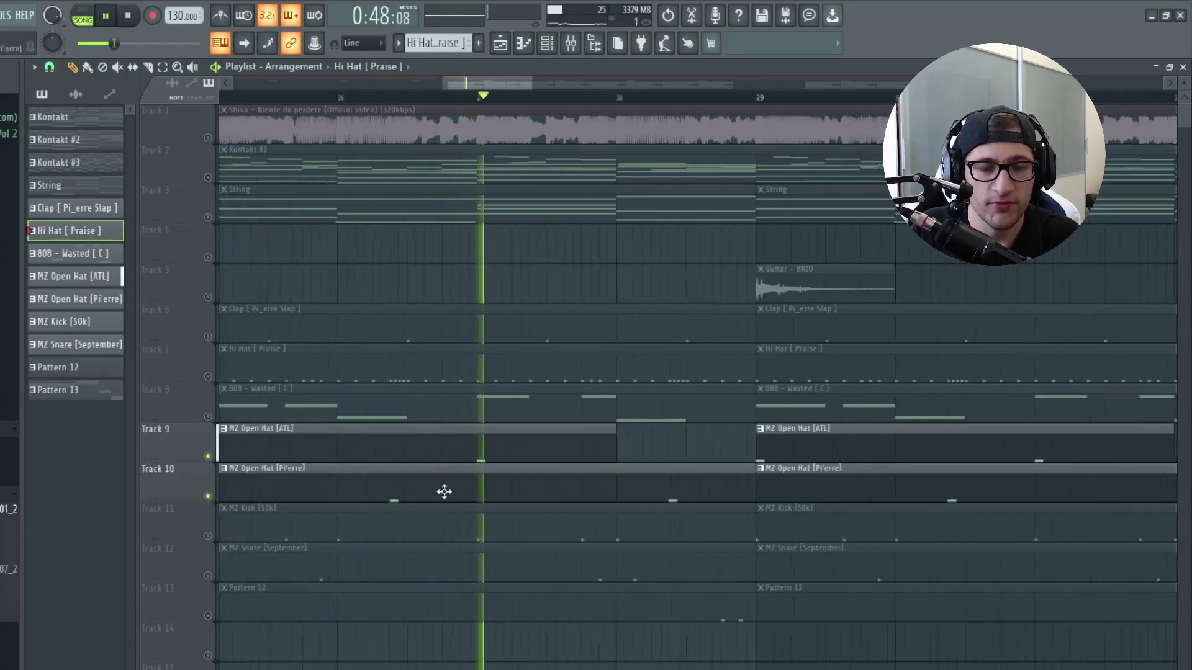
pyautogui.scroll(-2, 455, 506)
pyautogui.press('space')
# Unmute the Hi Hat [ Praise ] track alongside the two open hats and play the three hat tracks together.
pyautogui.click(208, 377)
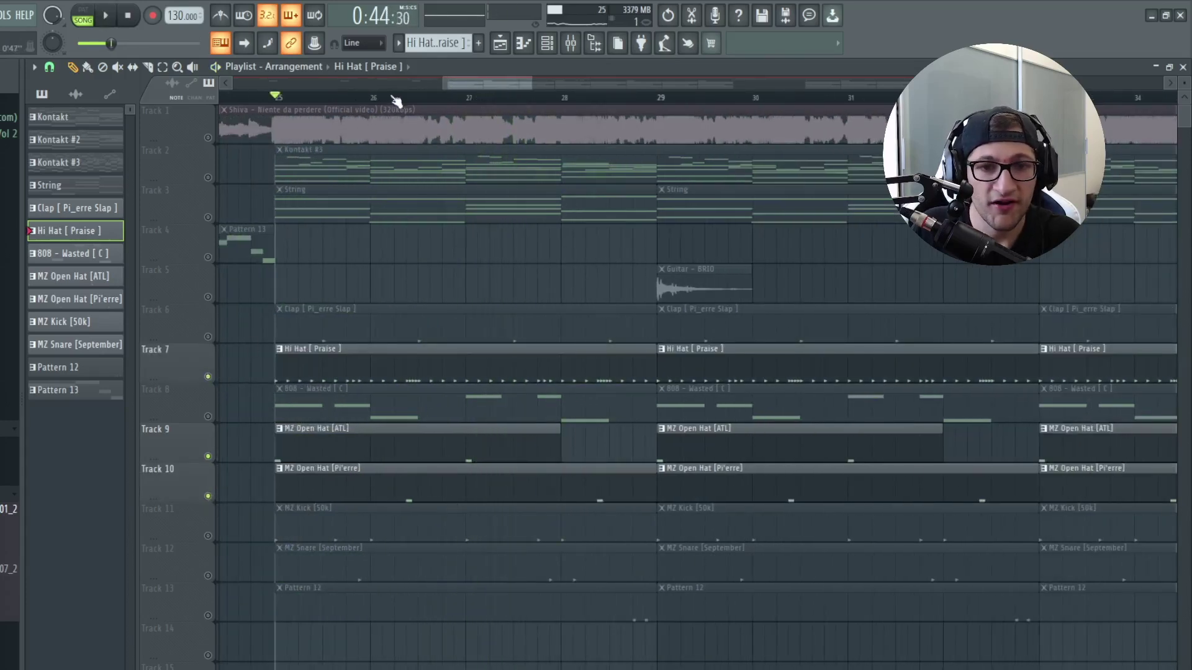
pyautogui.click(393, 99)
pyautogui.scroll(1, 412, 274)
pyautogui.press('space')
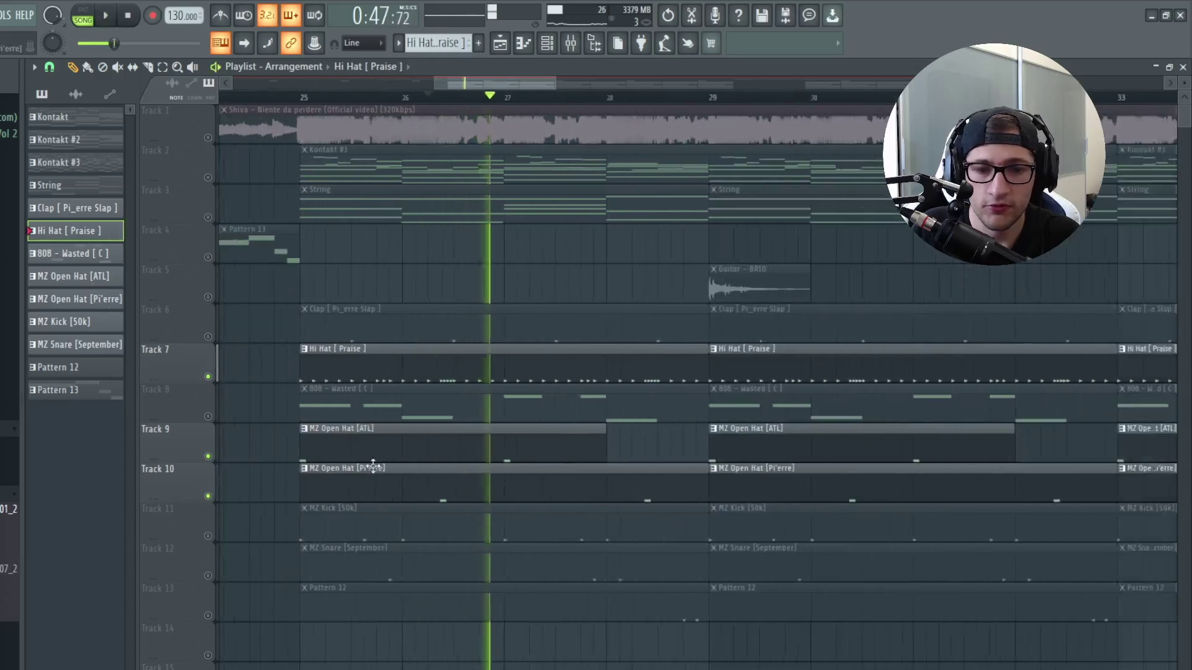
# Play the clap on Track 6 and the MZ Snare on Track 12 together with the hat tracks from bar 25.
pyautogui.click(208, 536)
pyautogui.click(341, 107)
pyautogui.press('space')
pyautogui.scroll(1, 325, 537)
pyautogui.hotkey('ctrl', 'z')
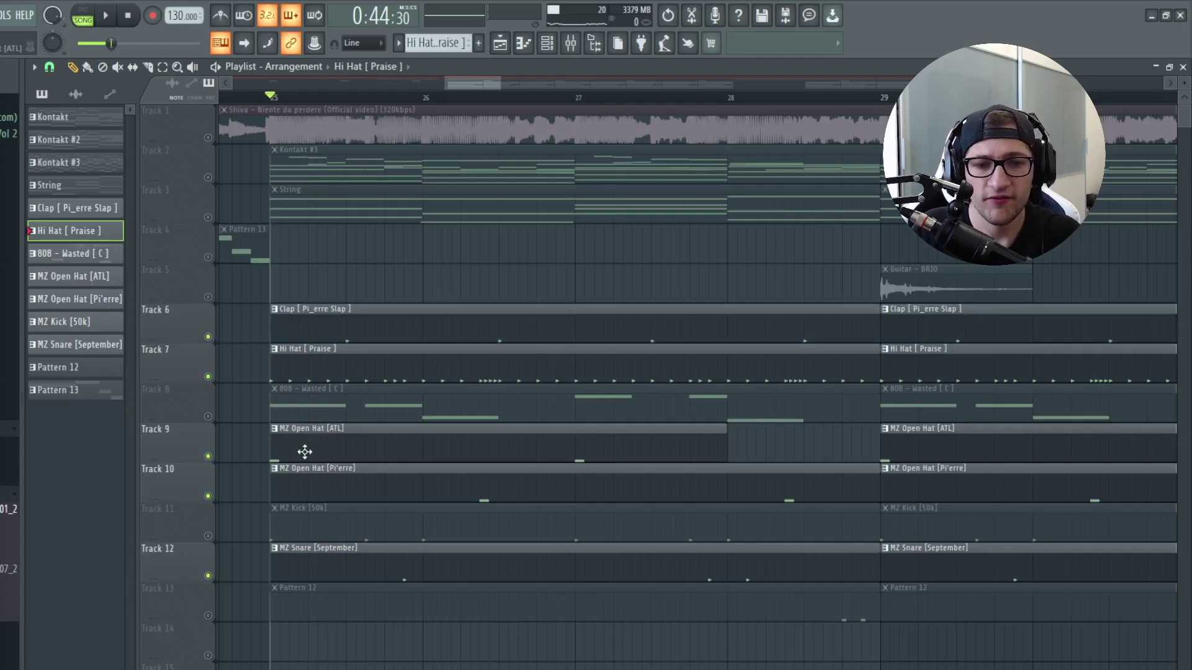
pyautogui.press('space')
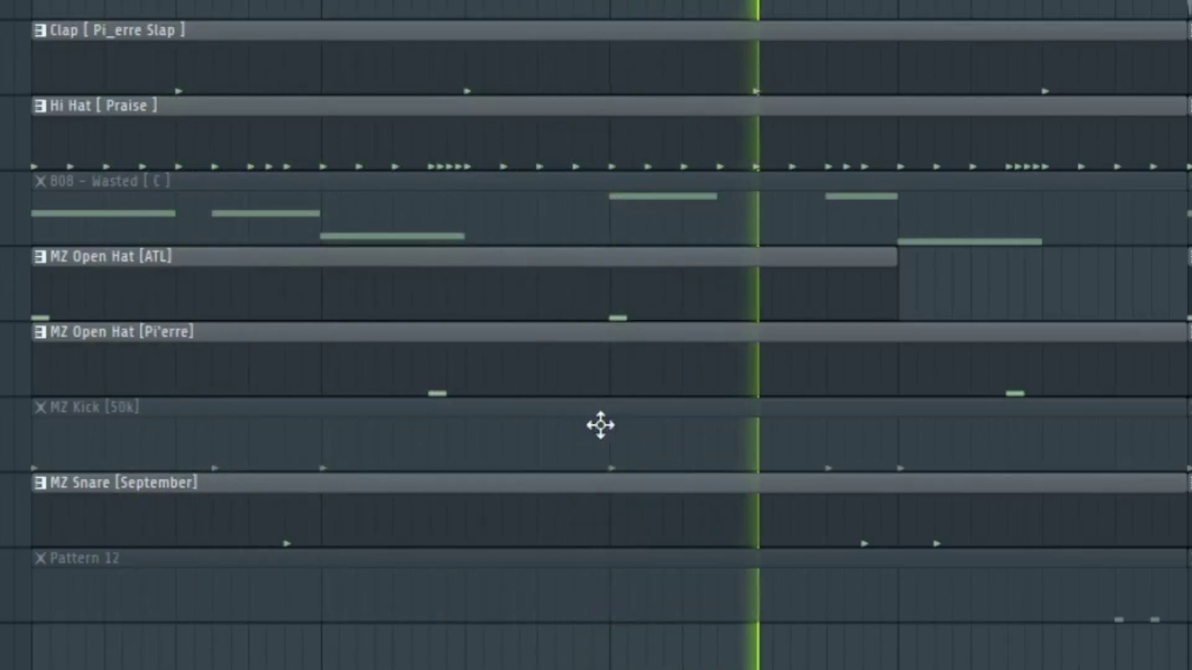
# Unmute Pattern 12 on Track 13, check the MZ Snare [September] channel in the channel rack, and return to the playlist.
pyautogui.scroll(-1, 630, 412)
pyautogui.click(190, 560)
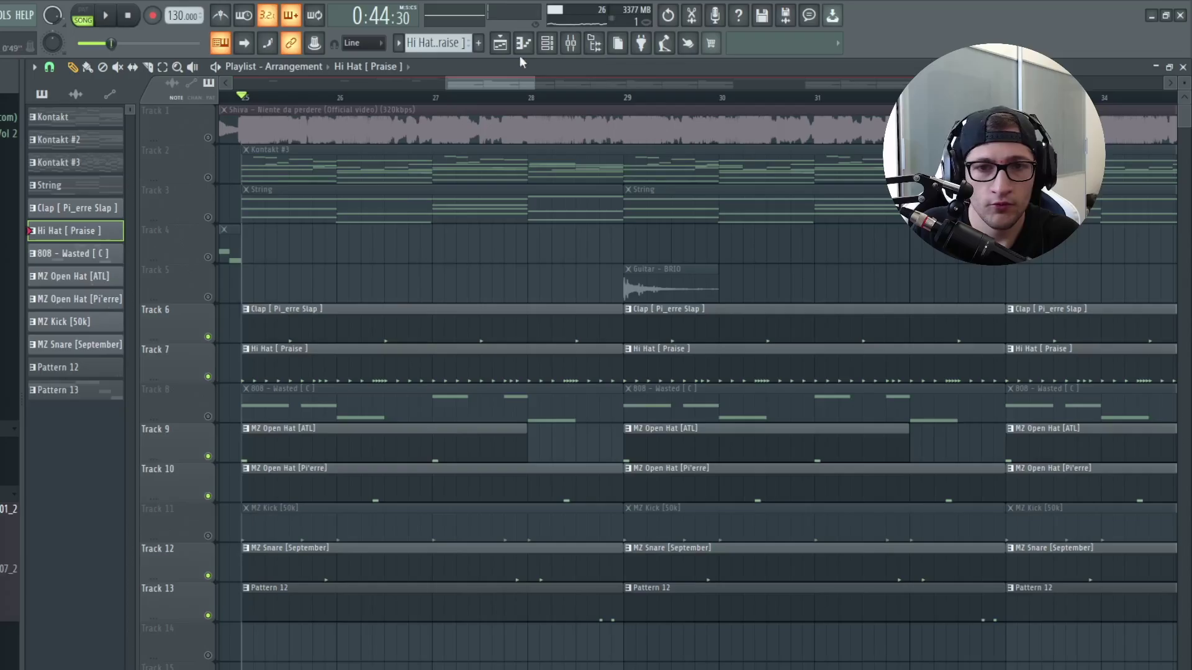
pyautogui.click(547, 43)
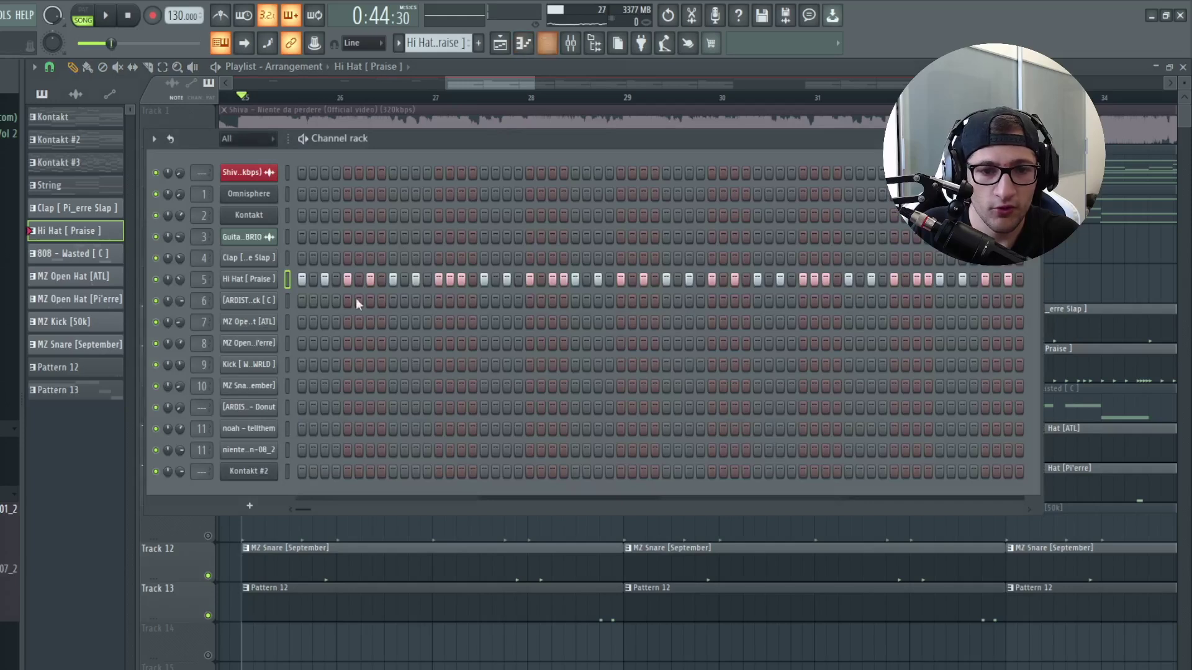
pyautogui.click(255, 393)
pyautogui.press('F5')
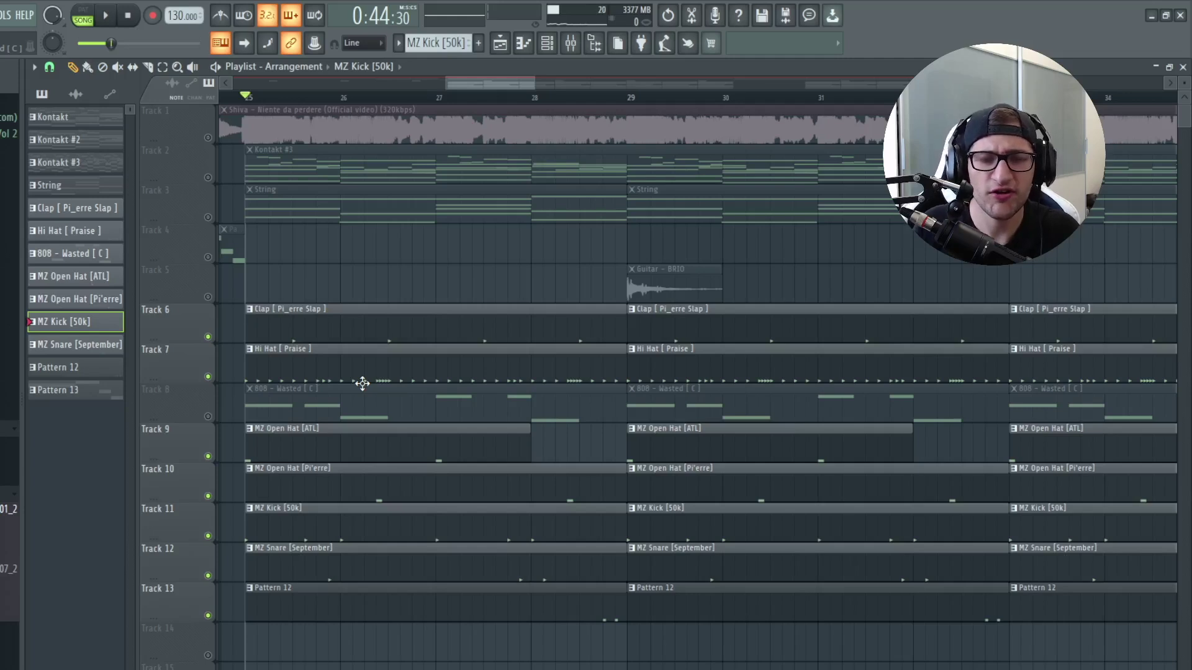
# Open the MZ Kick [50k] clip's notes from Track 11, examine the kick placement across the four bars, and return to the playlist.
pyautogui.doubleClick(302, 515)
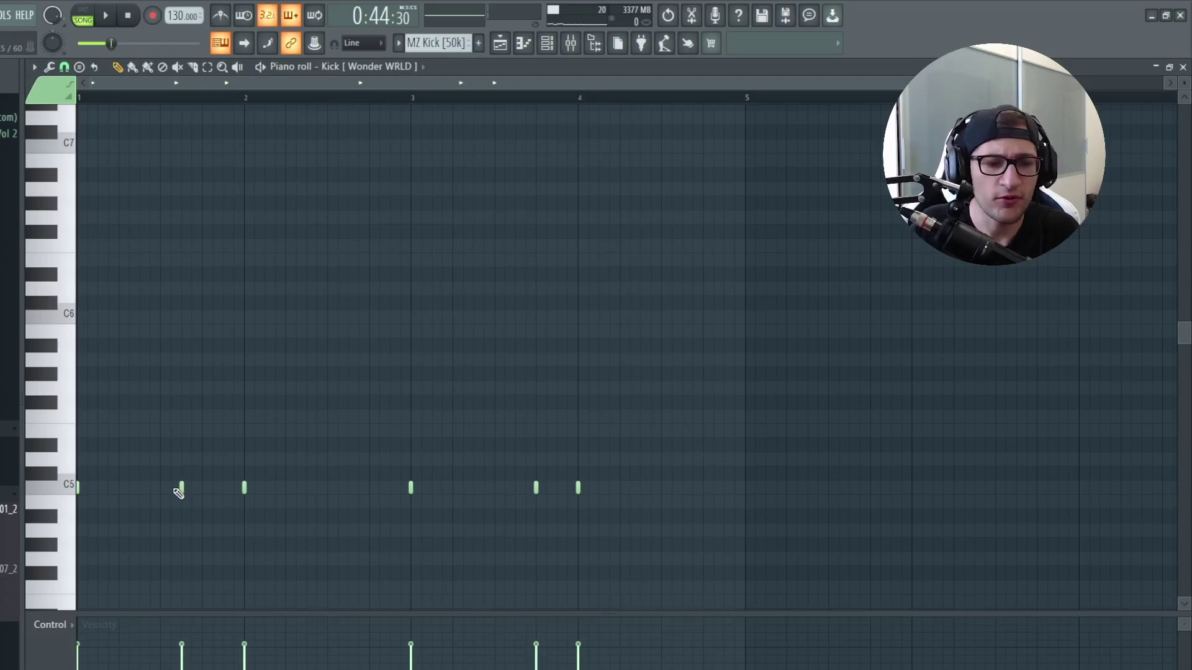
pyautogui.scroll(2, 171, 503)
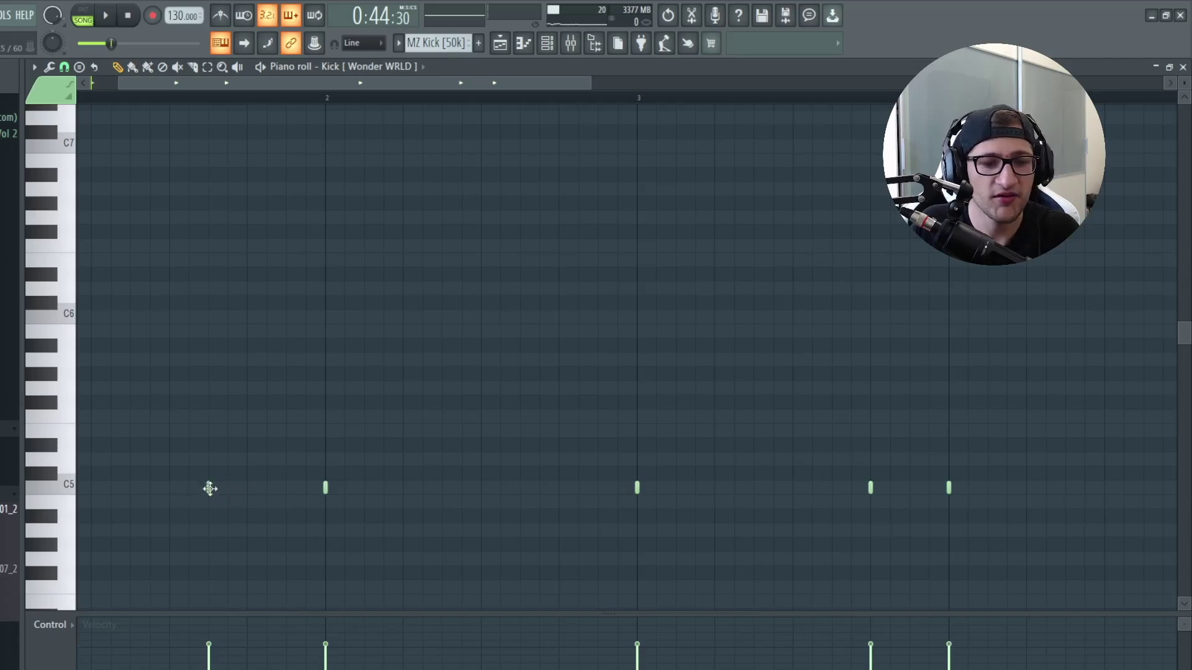
pyautogui.scroll(-2, 562, 490)
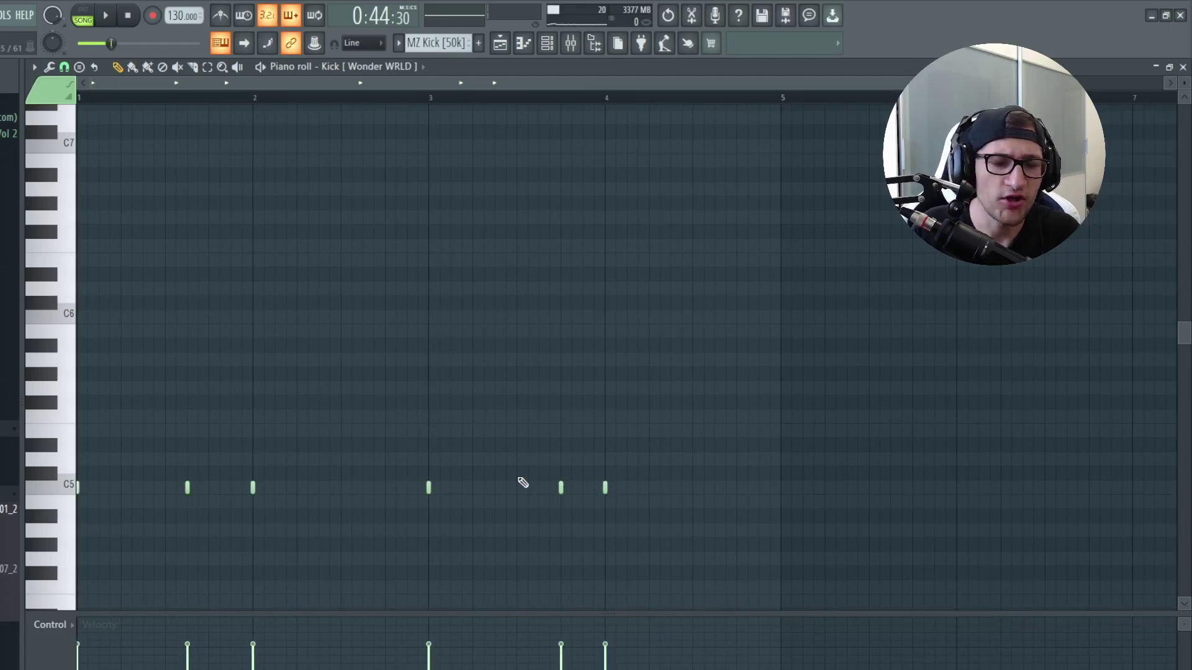
pyautogui.press('F5')
# Review the 808 - Wasted [ C ] pattern's notes, audition its C#5 note in bar 4, and return to the playlist.
pyautogui.press('space')
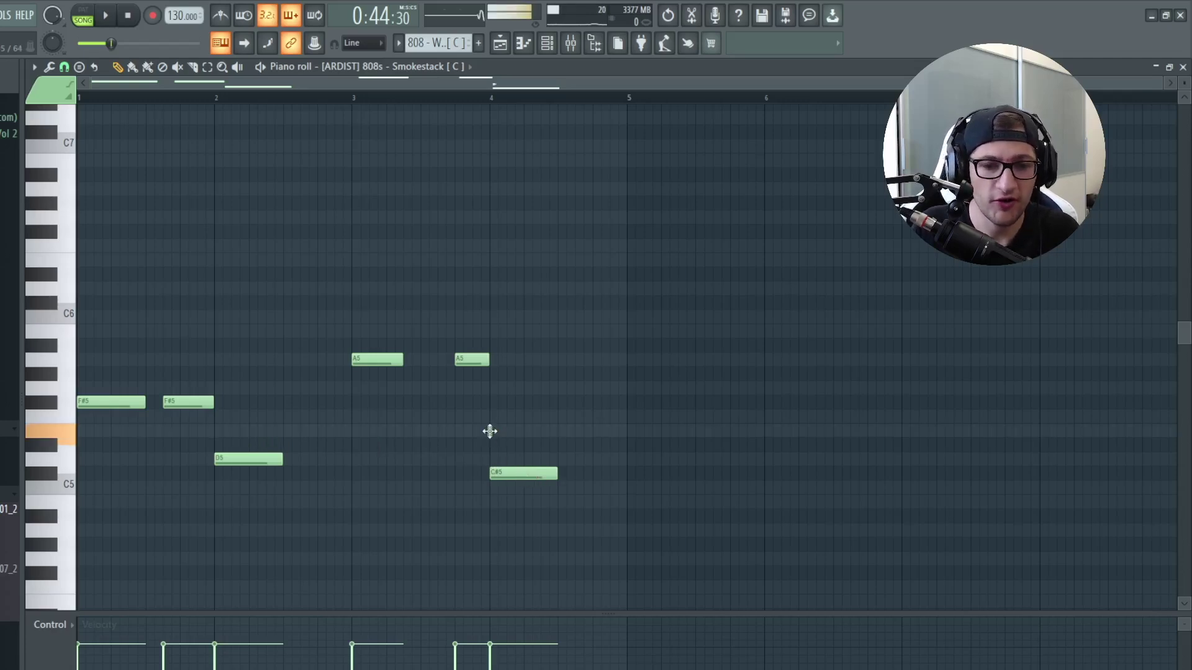
pyautogui.click(511, 474)
pyautogui.click(499, 49)
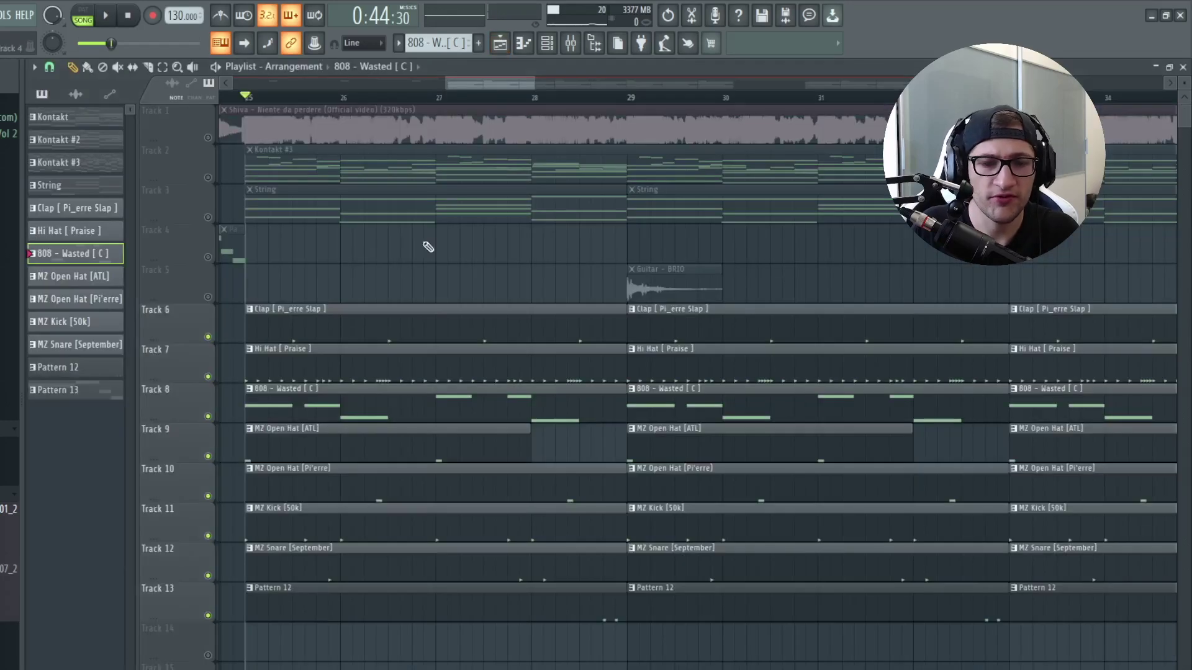
# Open the Kontakt #3 clip at bar 25 and examine its lowest notes as the reference for the 808, returning to the playlist.
pyautogui.doubleClick(415, 165)
pyautogui.scroll(-2, 346, 448)
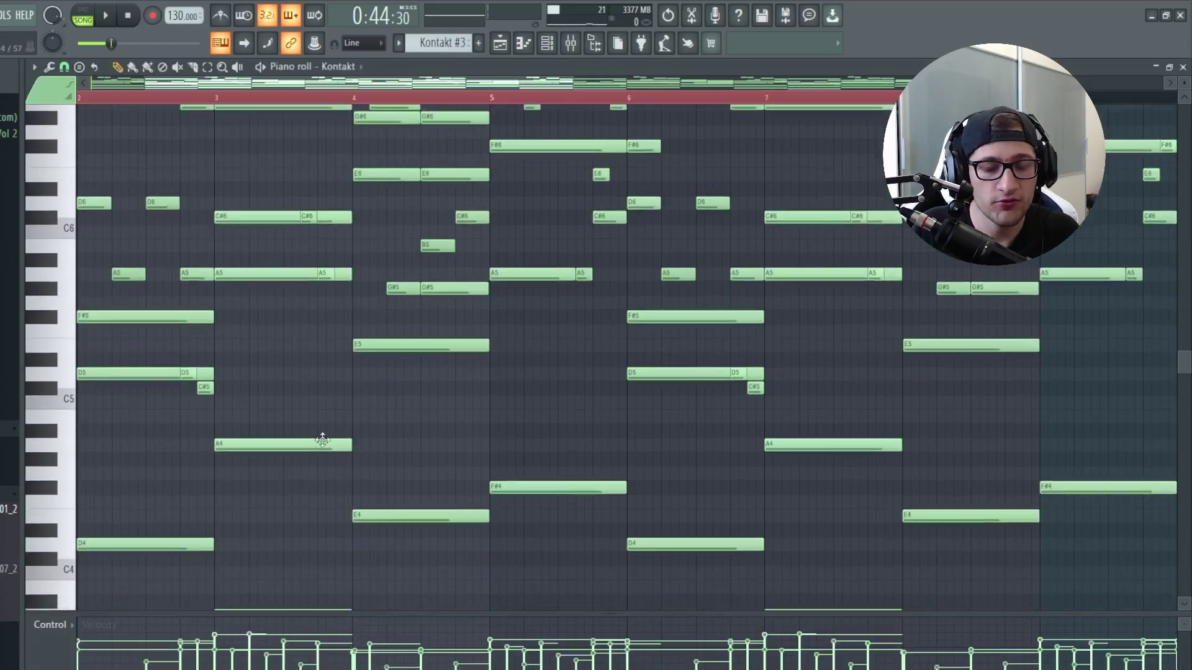
pyautogui.scroll(-2, 336, 441)
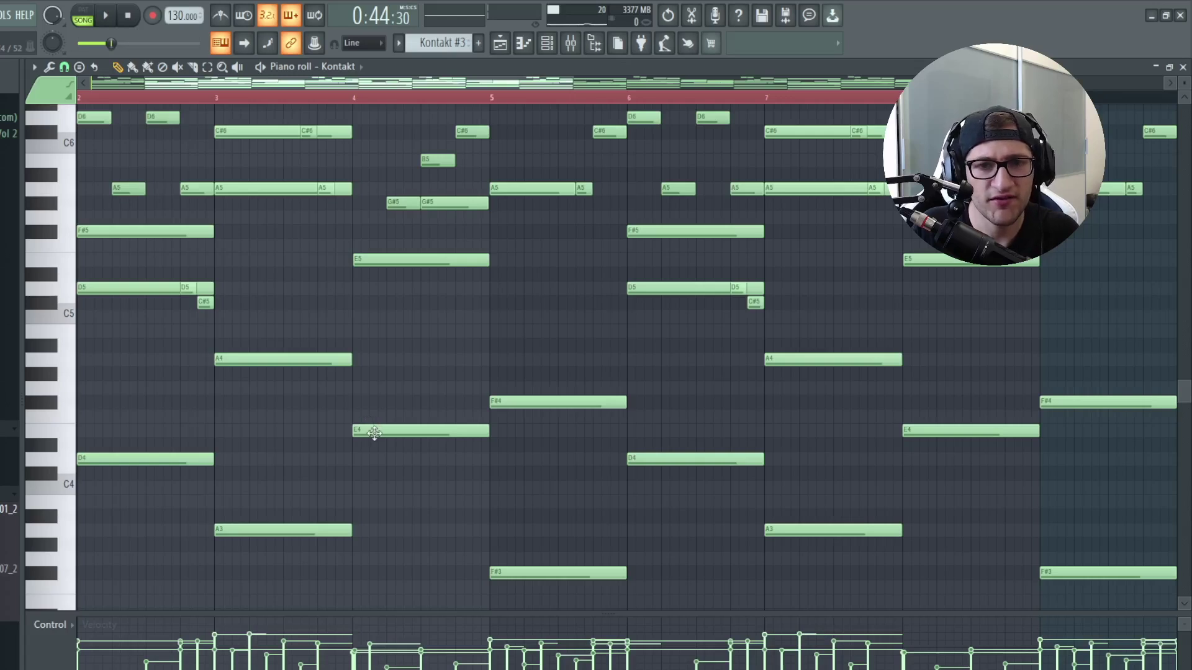
pyautogui.click(499, 43)
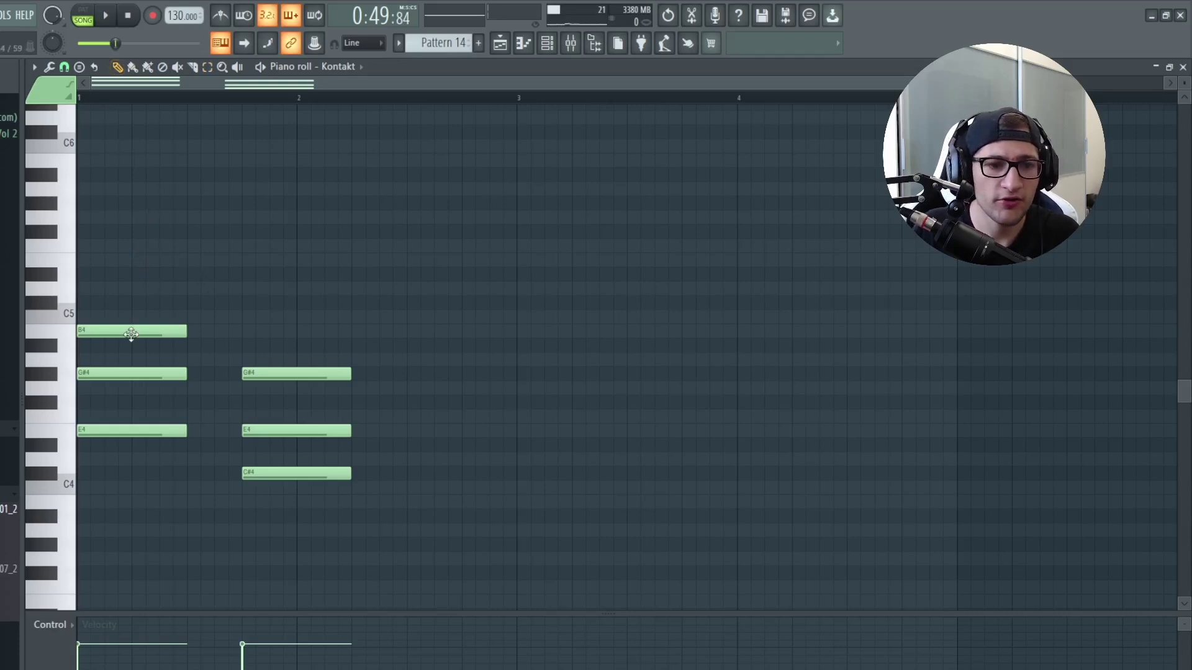
# In Pattern 14's Kontakt notes, delete C#4 from the second chord and add C#5 on top of the first chord.
pyautogui.click(244, 332)
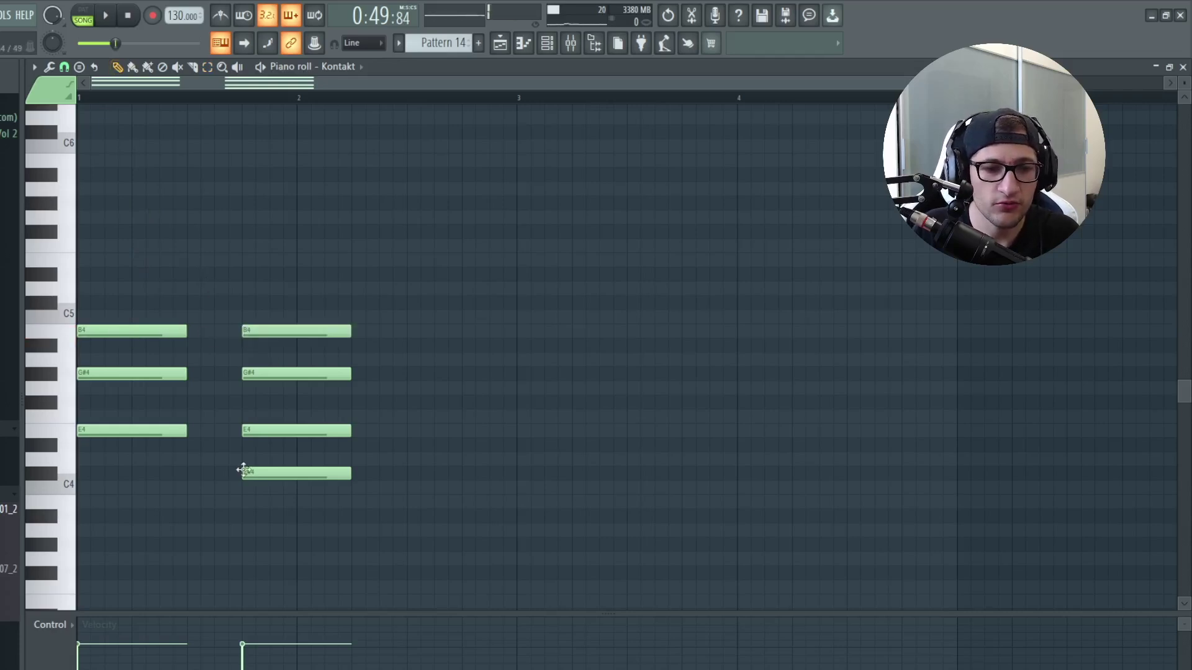
pyautogui.rightClick(267, 329)
pyautogui.rightClick(273, 474)
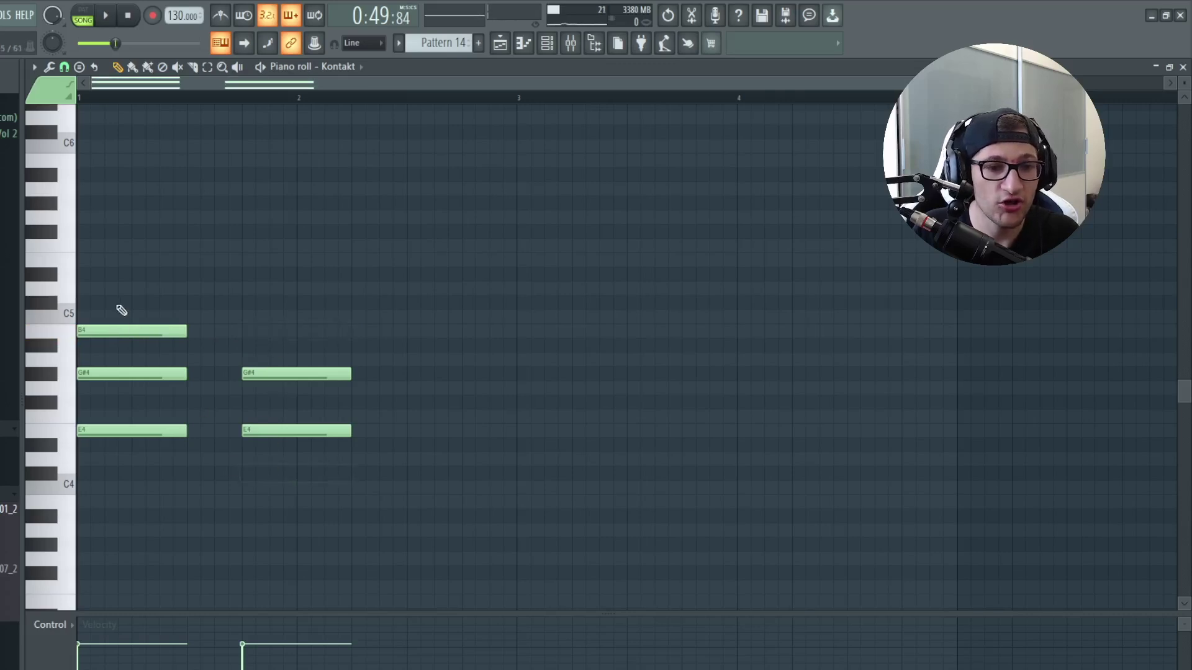
pyautogui.click(125, 303)
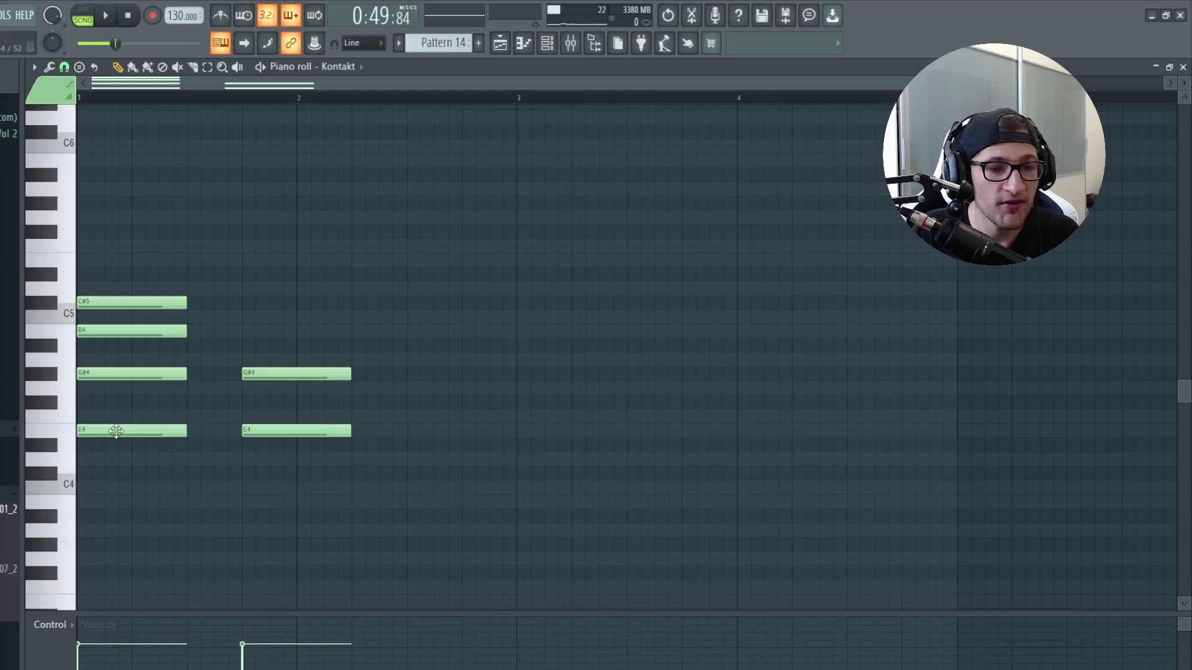
pyautogui.moveTo(119, 296)
pyautogui.mouseDown()
pyautogui.moveTo(145, 464)
pyautogui.moveTo(460, 173)
pyautogui.mouseUp()
pyautogui.press('F5')
# Reopen the Kontakt #3 notes, compare the chord tones in the low and high octaves, and return to the playlist.
pyautogui.doubleClick(474, 155)
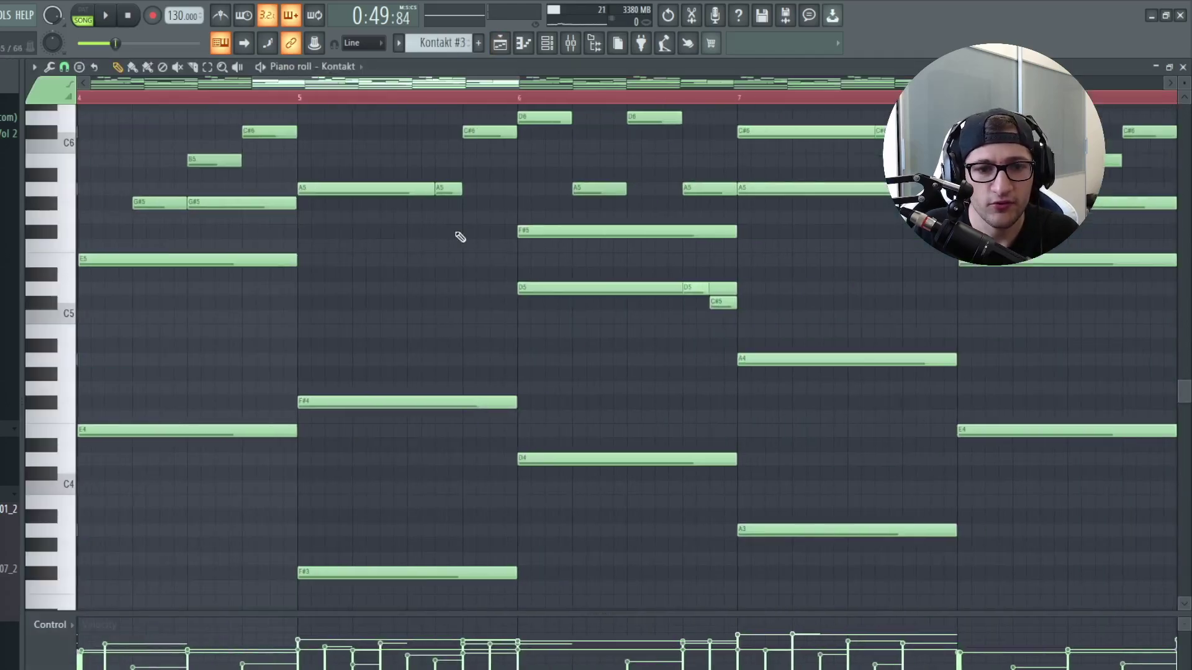
pyautogui.scroll(-3, 352, 287)
pyautogui.scroll(3, 314, 263)
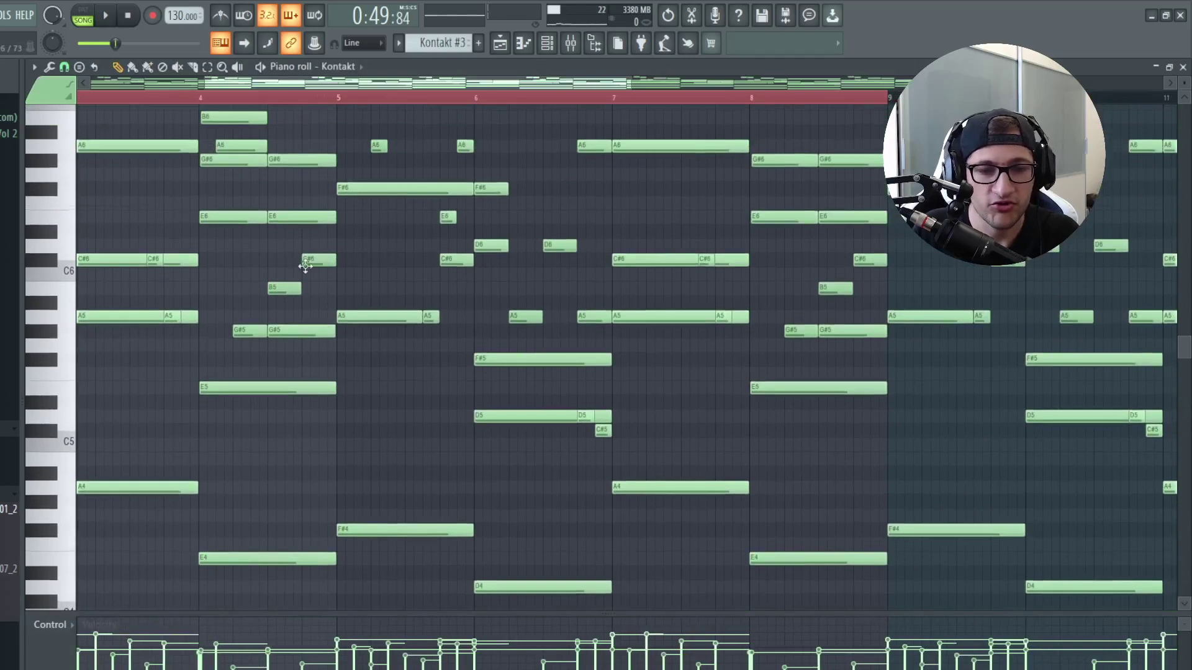
pyautogui.press('F5')
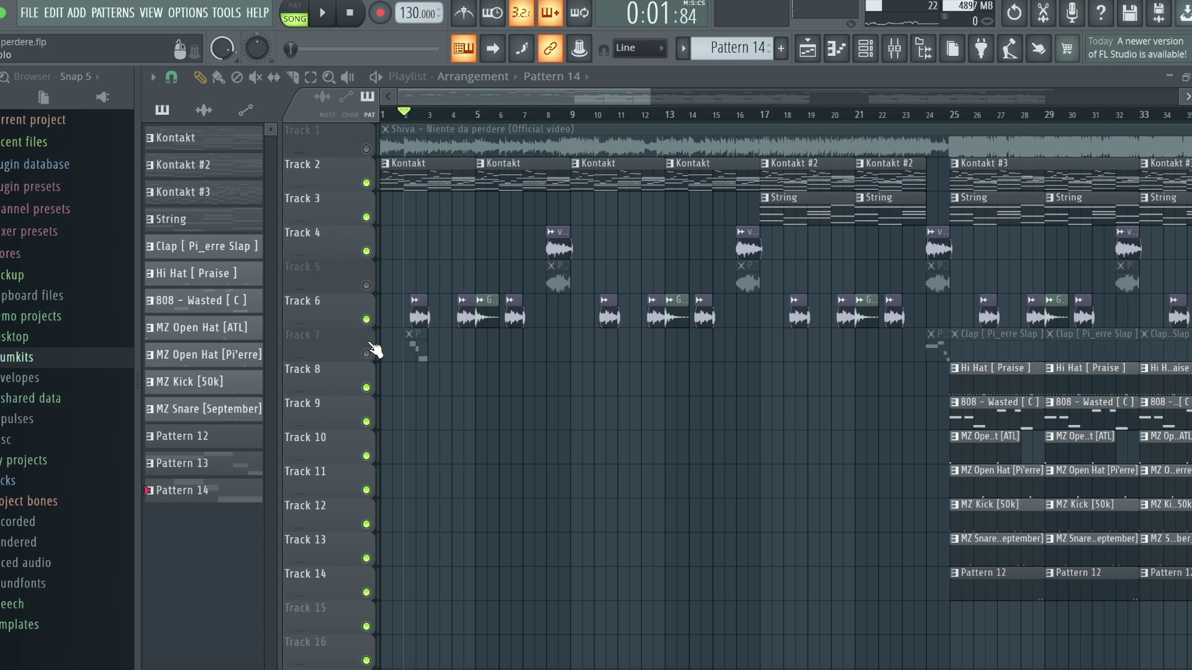
# Solo Track 7, play Pattern 14's FL Keys notes at bar 2 in the piano roll, and go back to the playlist.
pyautogui.rightClick(367, 321)
pyautogui.press('space')
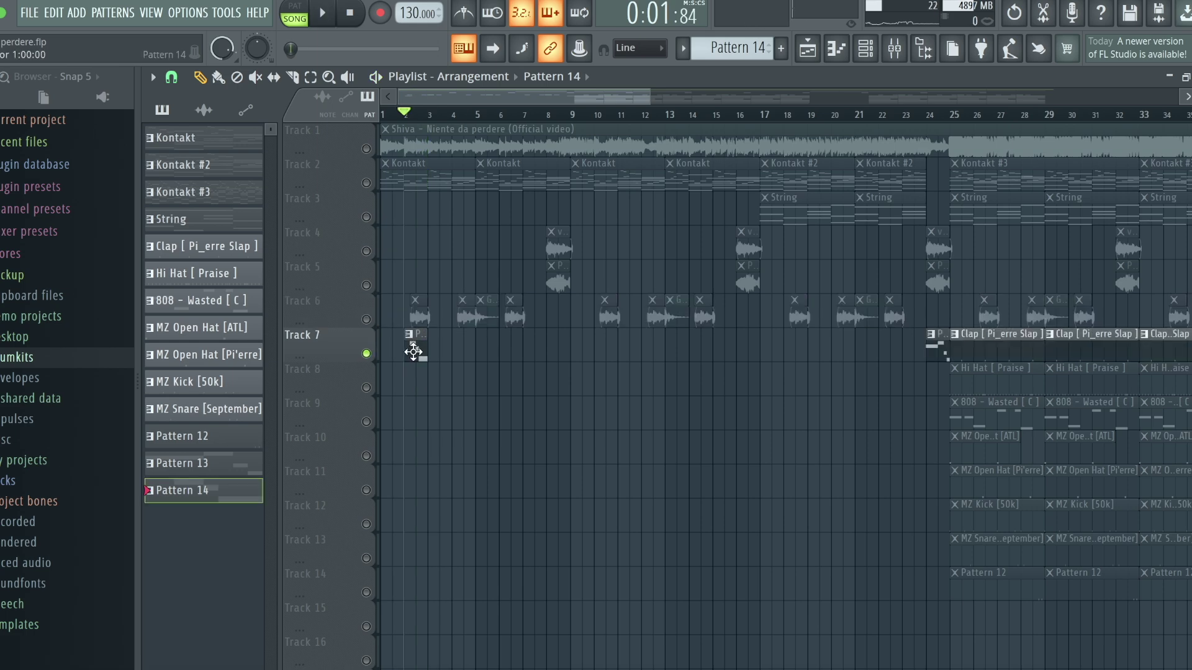
pyautogui.doubleClick(412, 346)
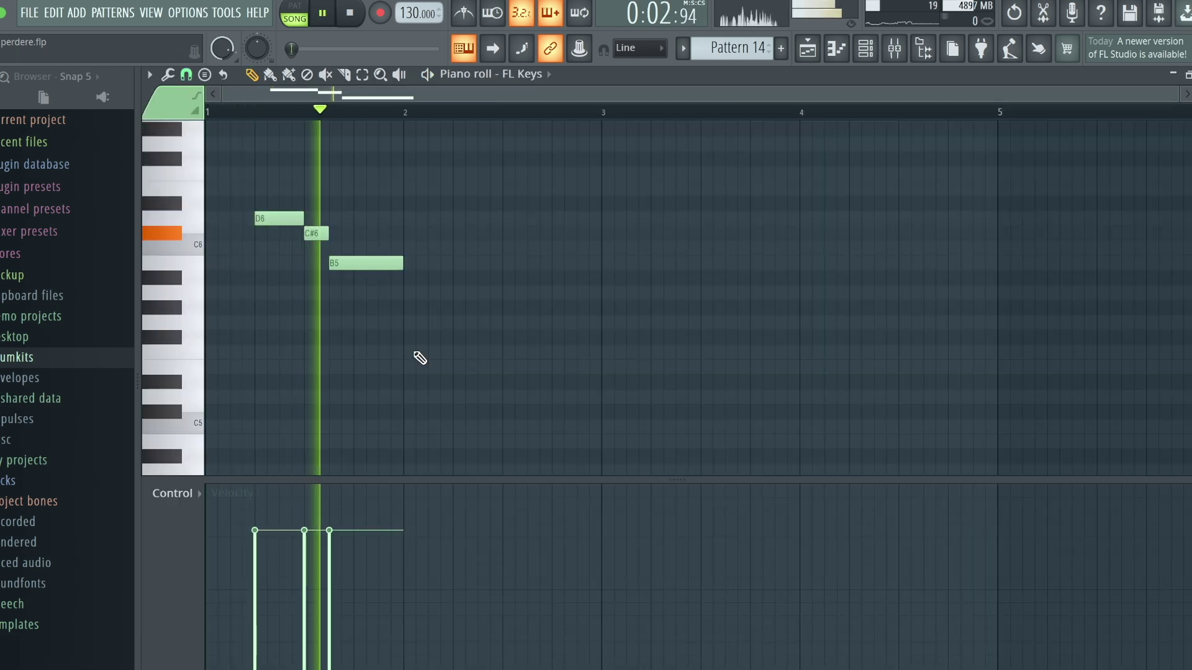
pyautogui.press('space')
pyautogui.press('F5')
# Play Track 5's audio clip at bar 8 on its own, starting from bar 7, and stop playback.
pyautogui.press('space')
pyautogui.moveTo(532, 114); pyautogui.dragTo(551, 115)
pyautogui.press('space')
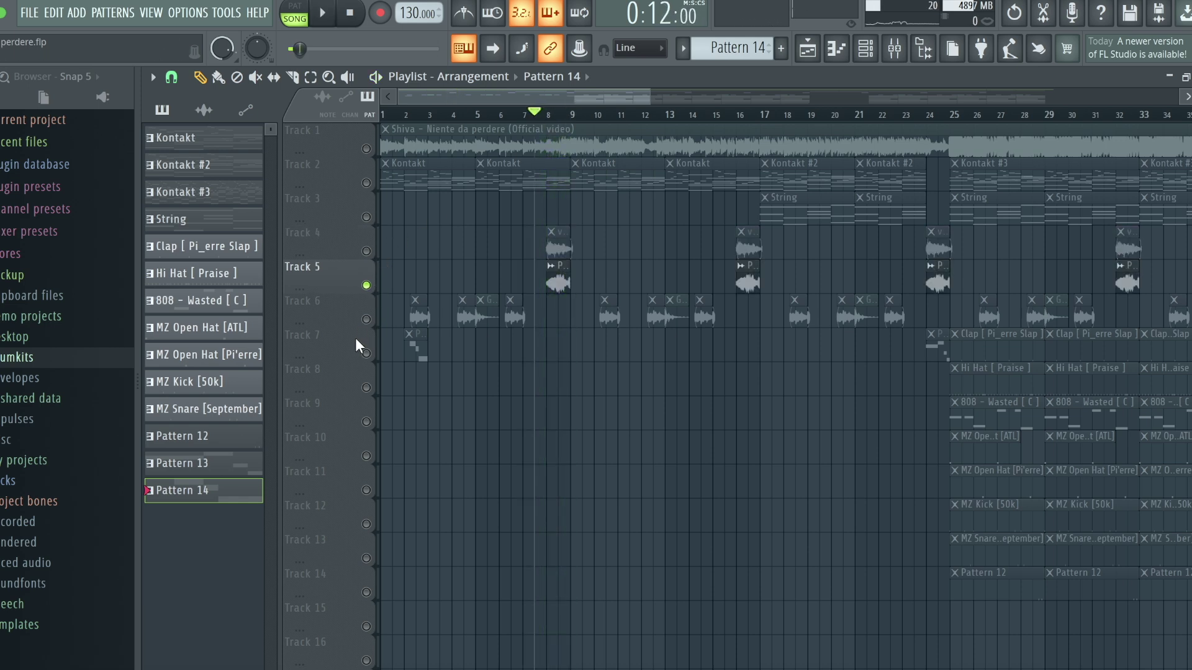
# Solo Track 7, place the playhead at bar 24, and open and play Pattern 13's Kontakt #2 notes there.
pyautogui.click(371, 355)
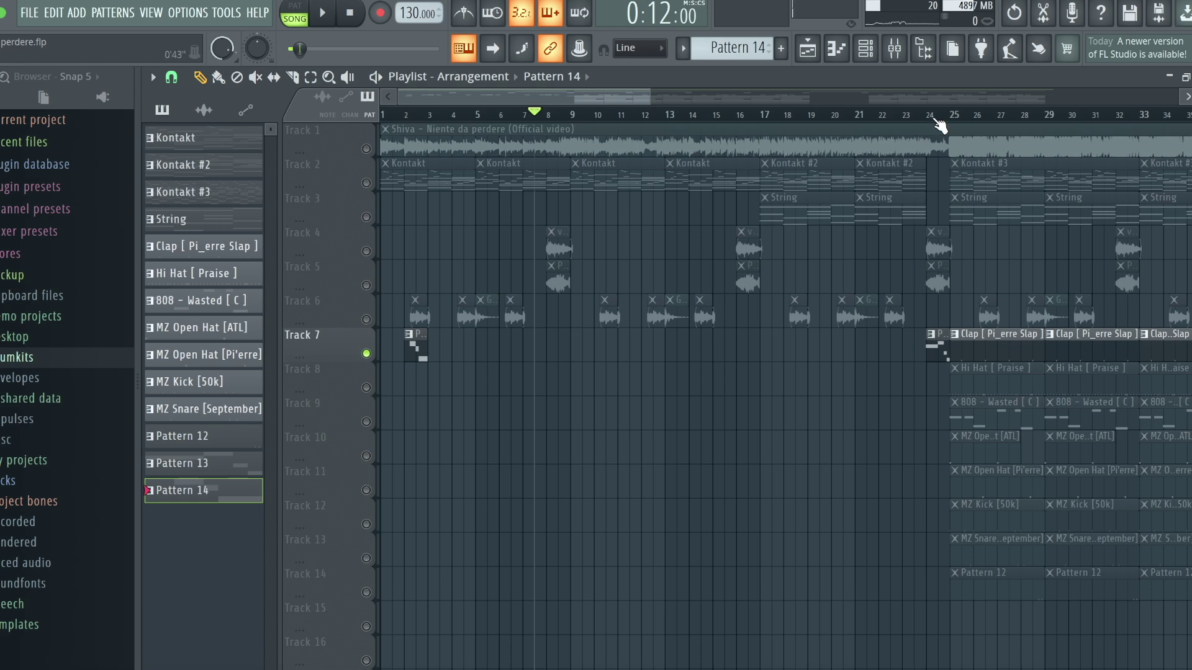
pyautogui.click(935, 115)
pyautogui.doubleClick(933, 347)
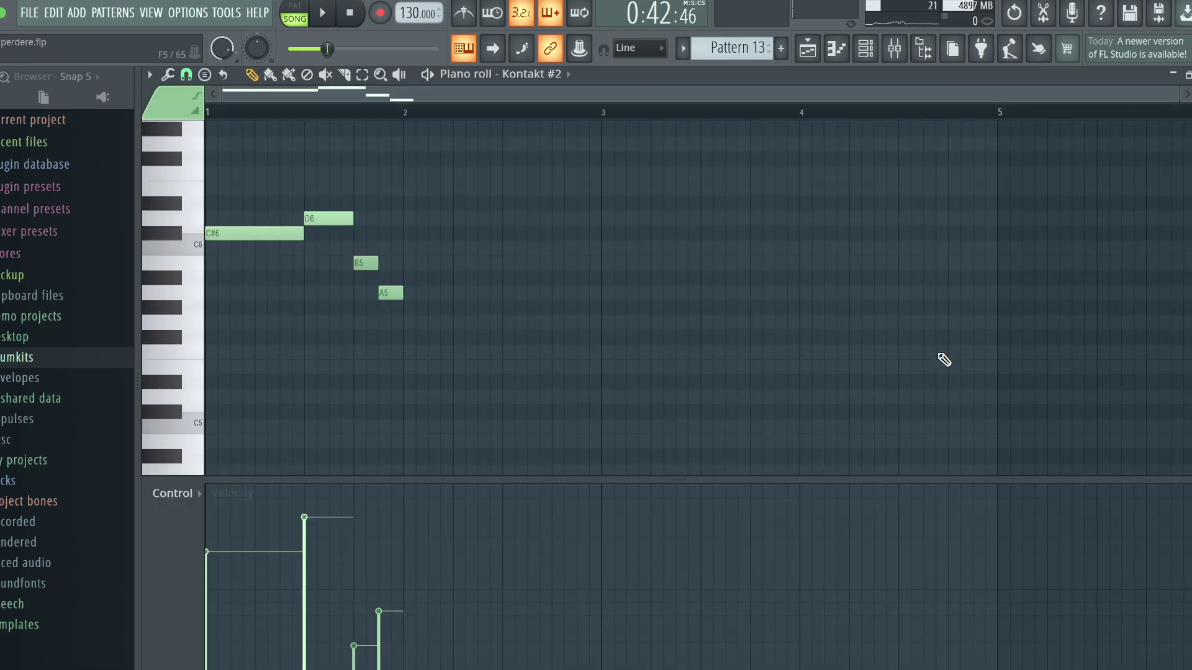
pyautogui.press('space')
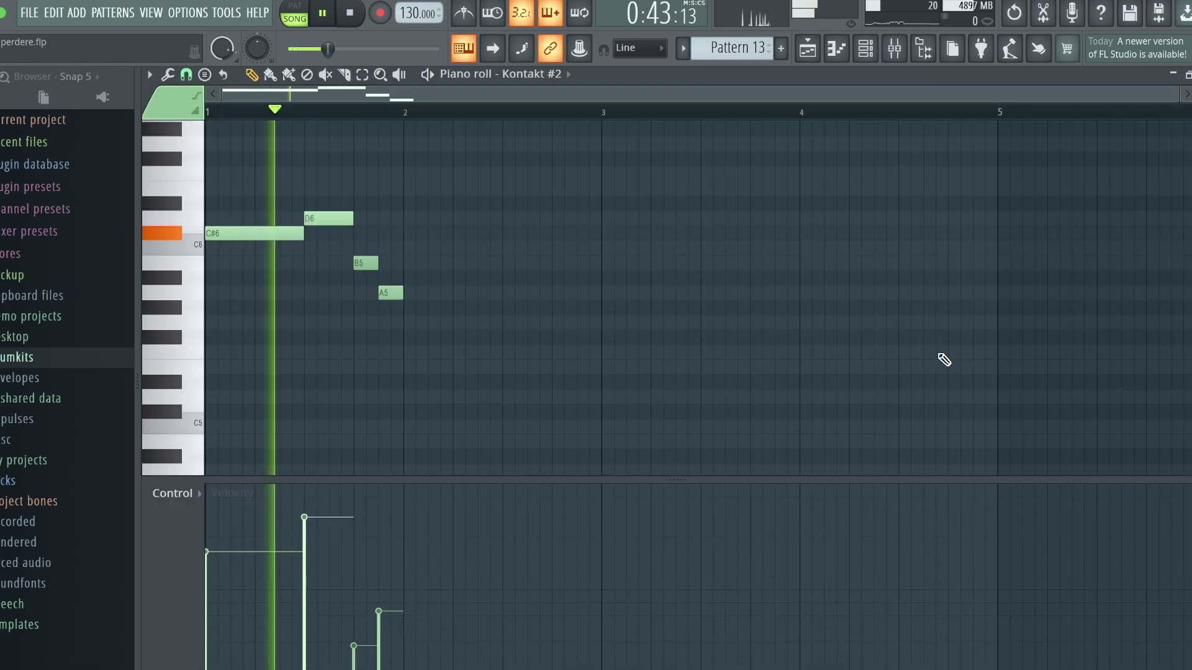
# Stop playback, return to the playlist, place the playhead at bar 2, and open Track 7's pattern clip there.
pyautogui.press('space')
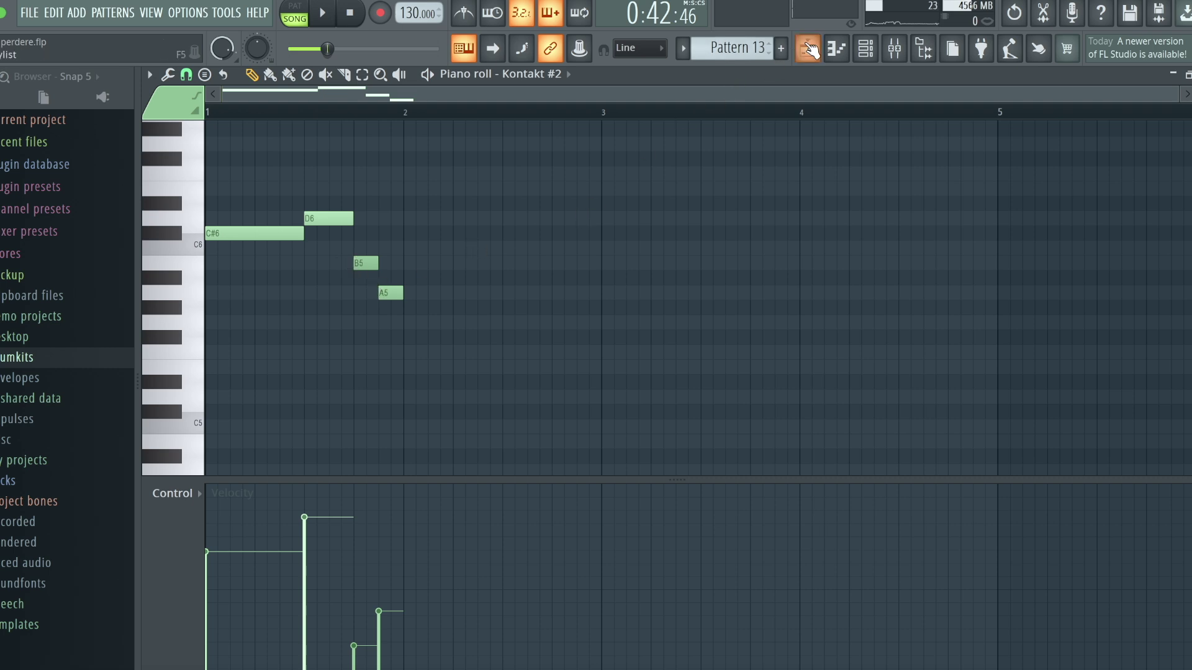
pyautogui.press('F5')
pyautogui.click(420, 120)
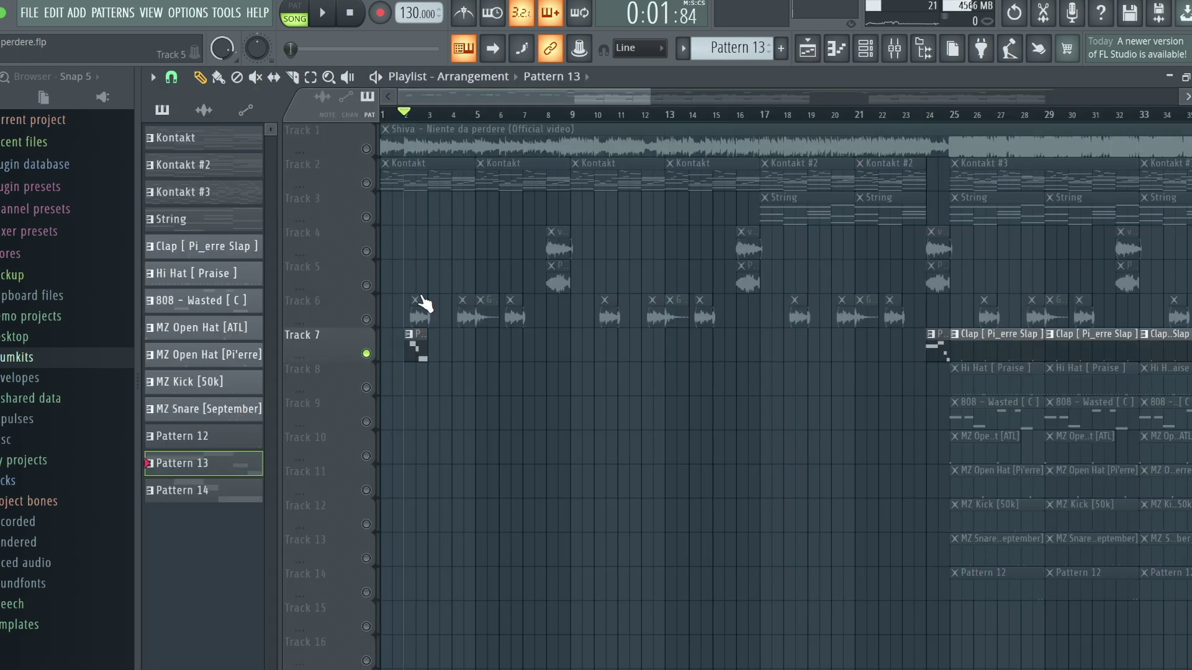
pyautogui.doubleClick(419, 348)
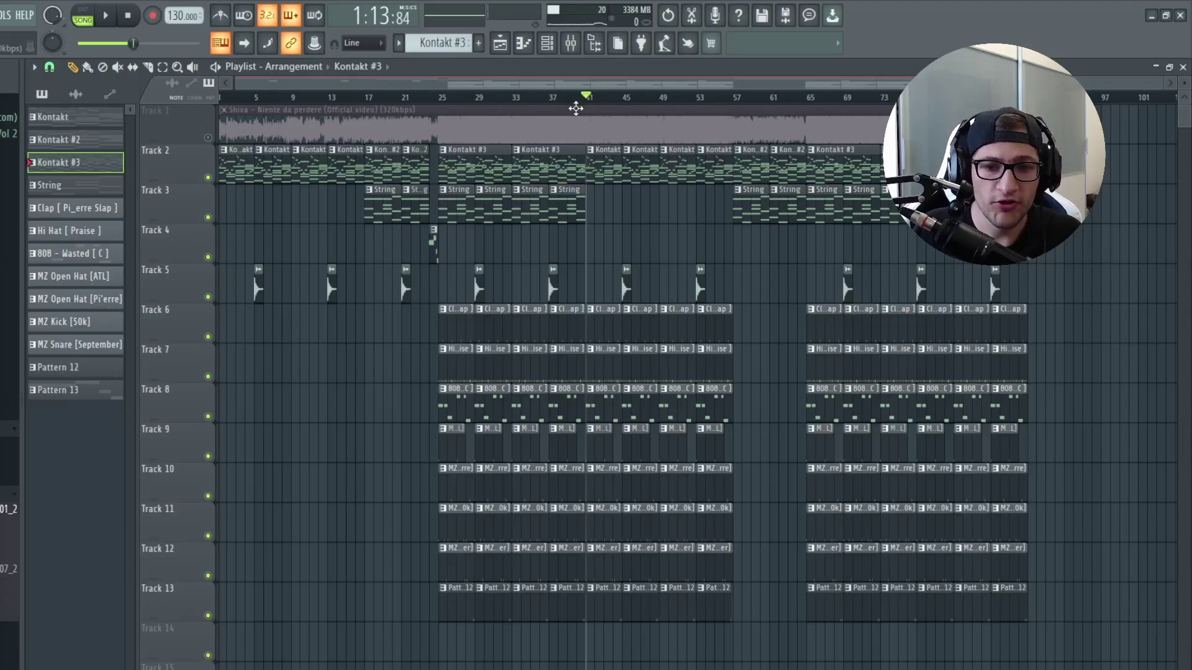
# Trace the arrangement's sections by moving the playhead back to bar 37, then to bars 41, 57 and 65.
pyautogui.moveTo(586, 98); pyautogui.dragTo(558, 97)
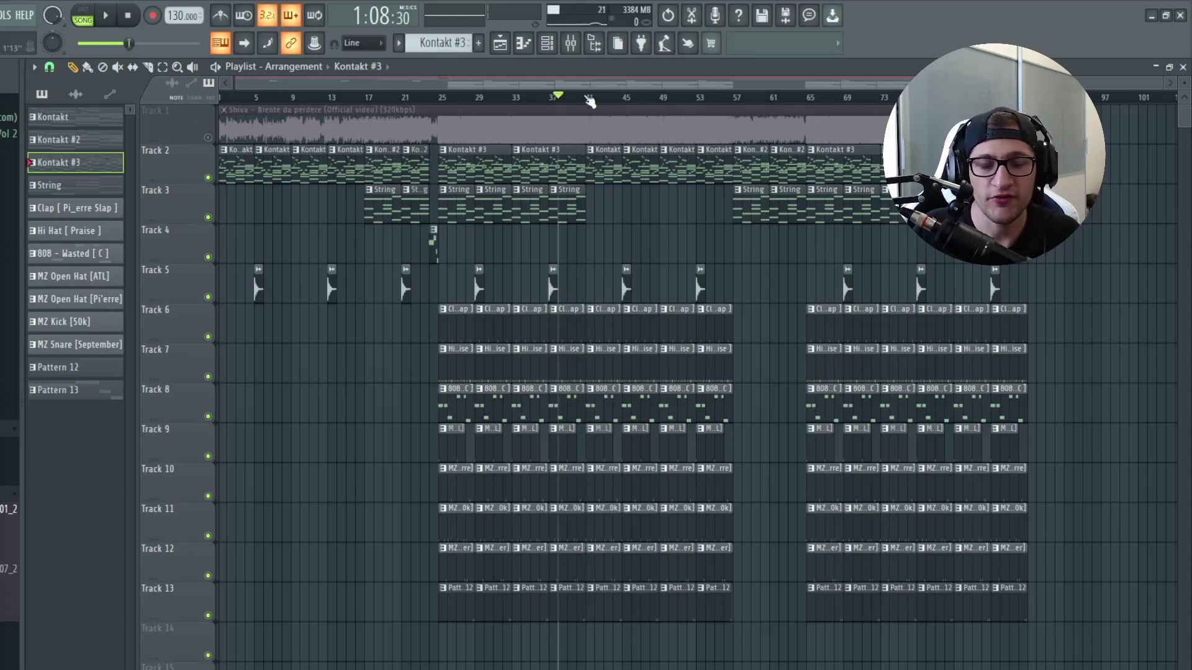
pyautogui.moveTo(593, 101); pyautogui.dragTo(558, 106)
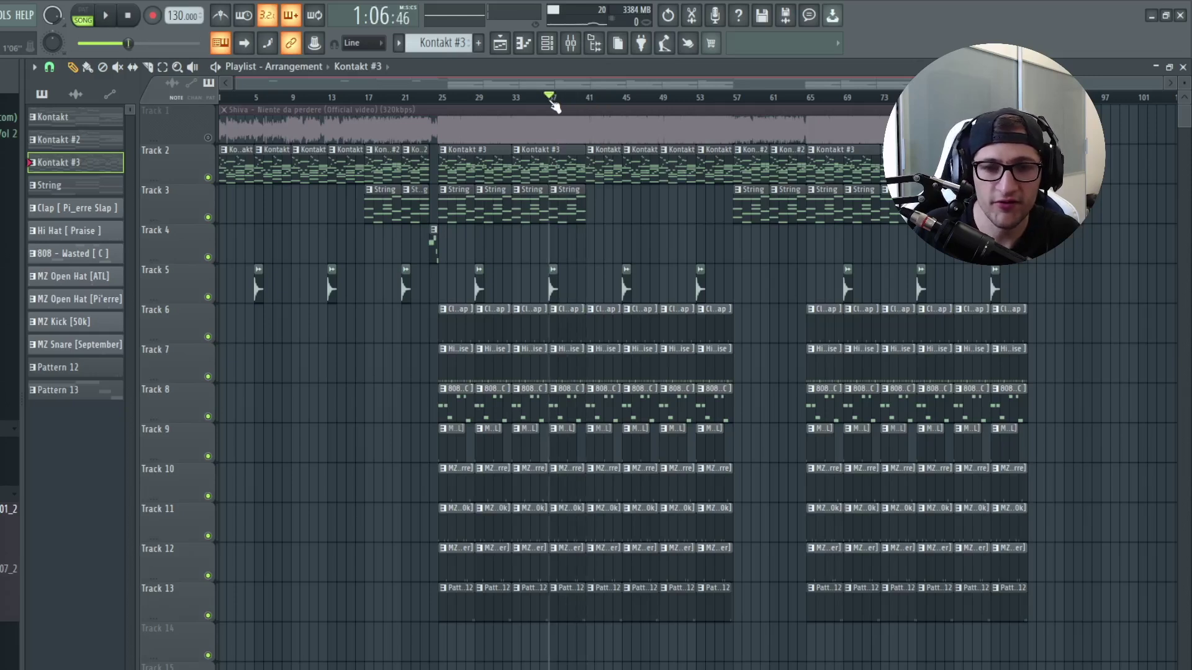
pyautogui.moveTo(551, 106); pyautogui.dragTo(587, 102)
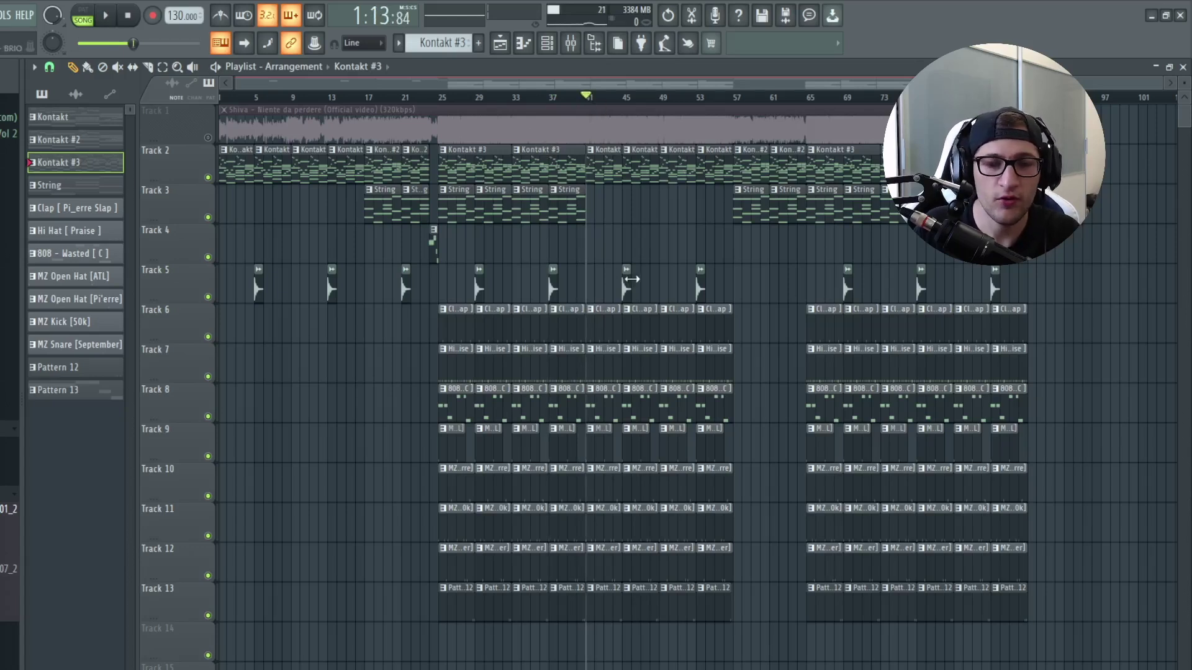
pyautogui.click(735, 100)
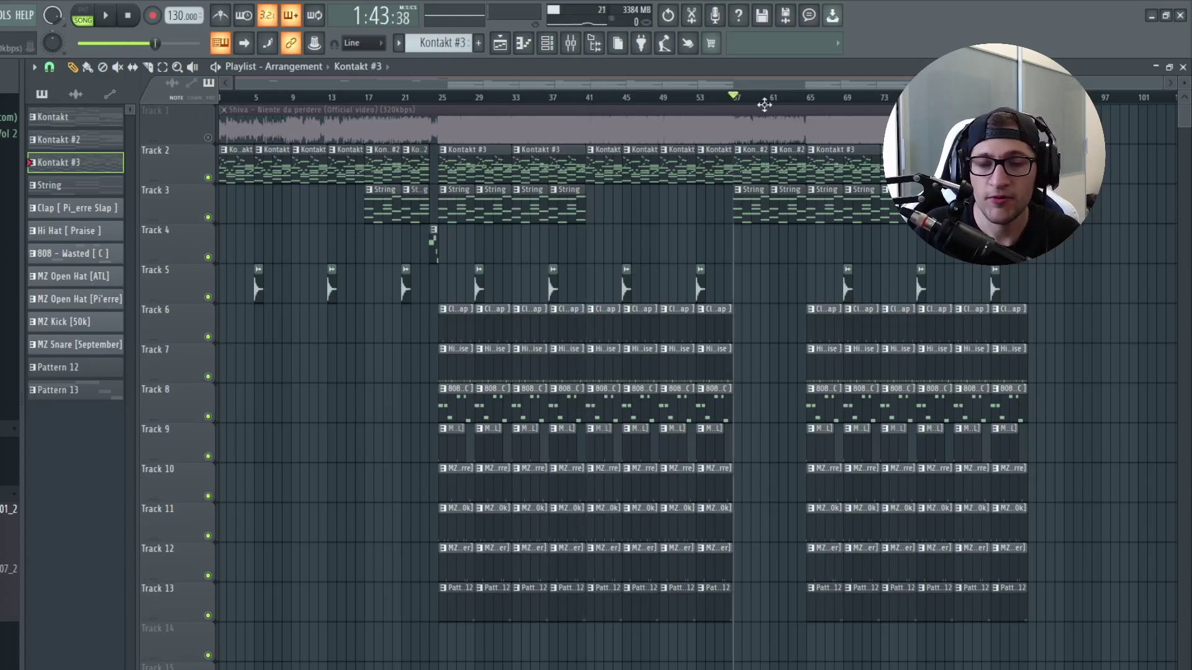
pyautogui.click(806, 97)
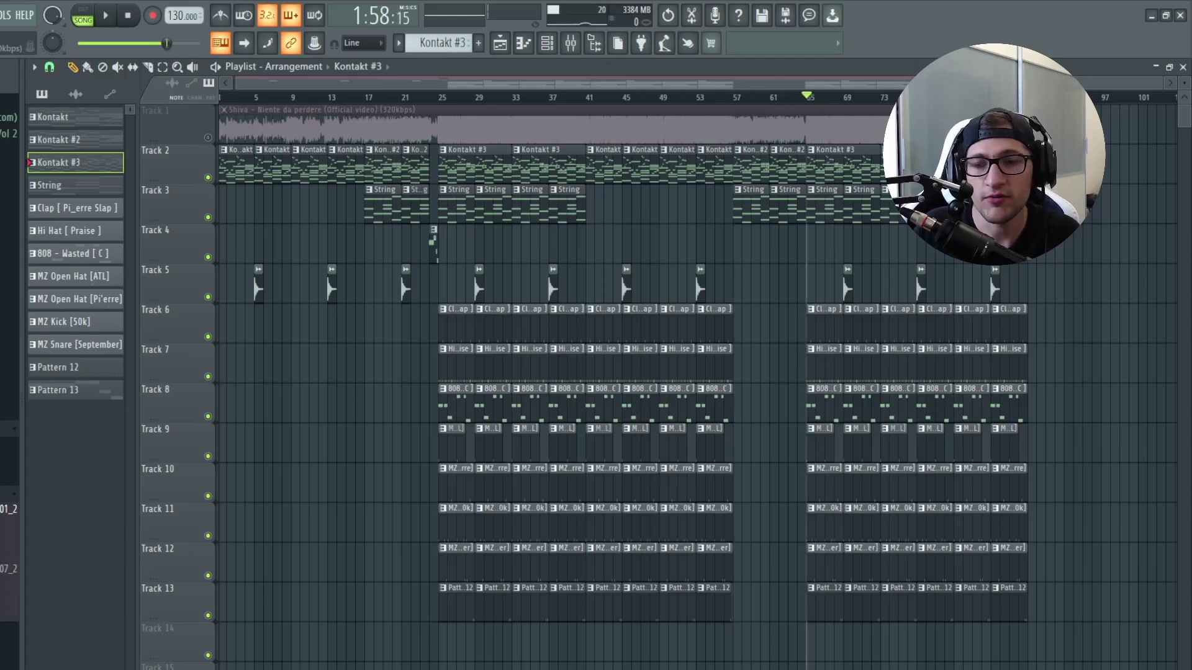